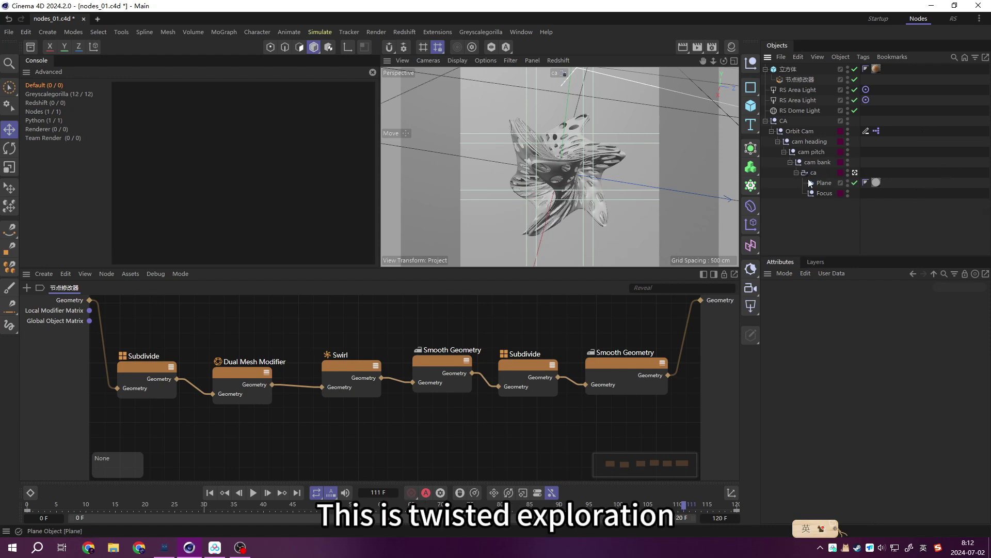
- Select the cube, scrub to about frame 39 and inspect the Subdivide and last Smooth Geometry nodes
click(537, 161)
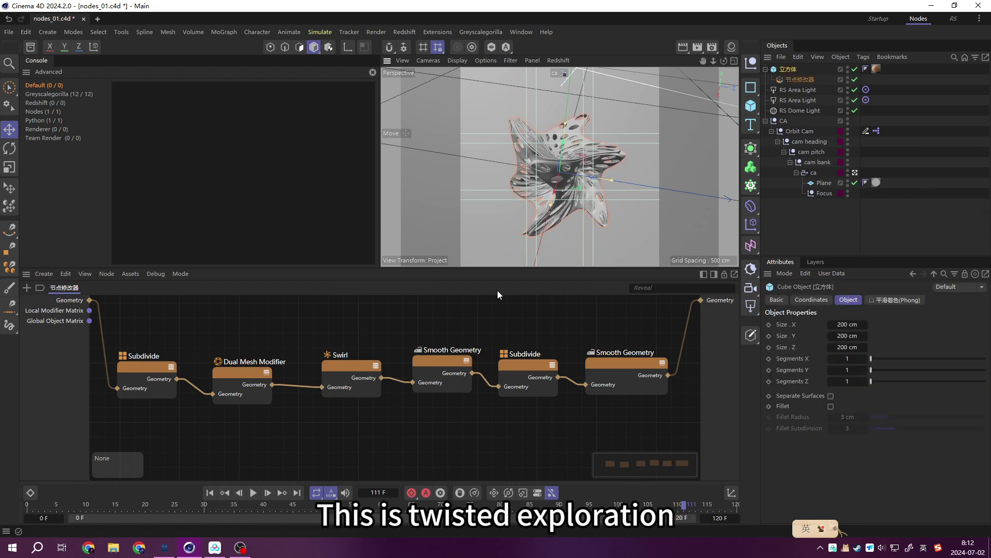
drag(263, 502, 240, 504)
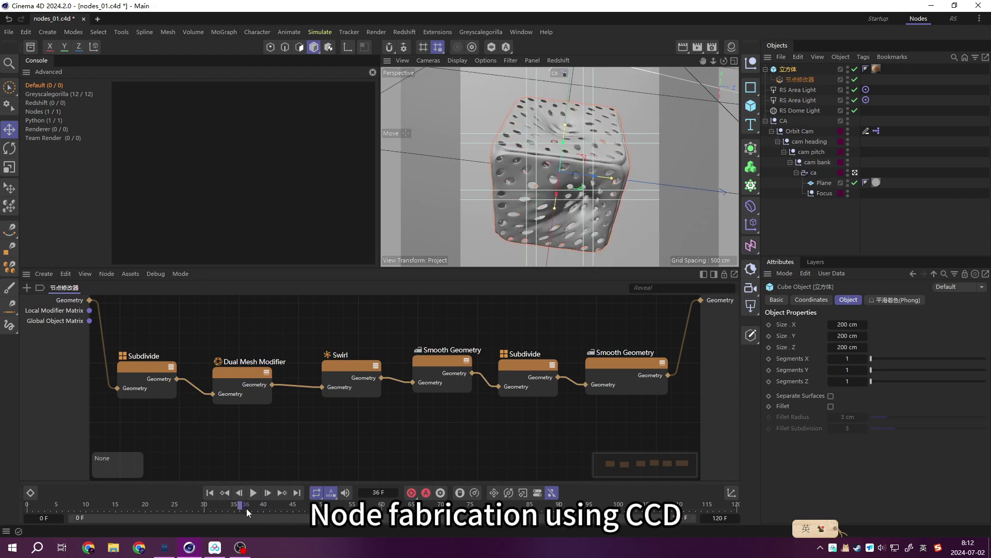
drag(199, 504, 360, 510)
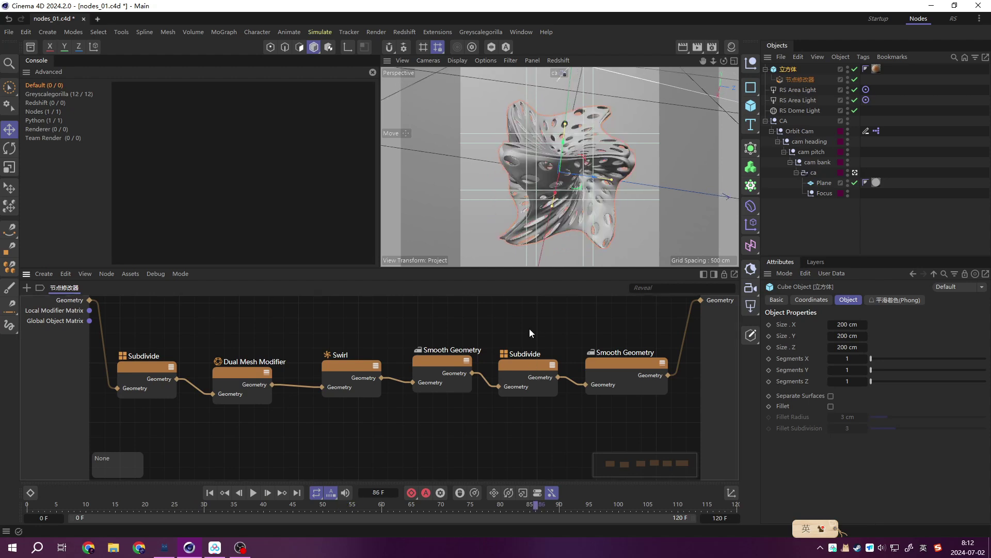
click(529, 364)
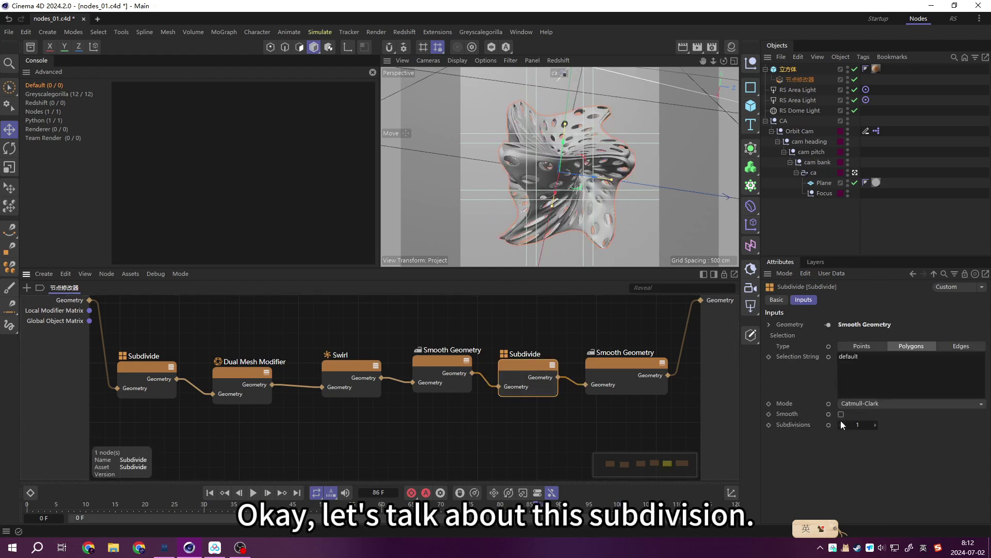
click(606, 364)
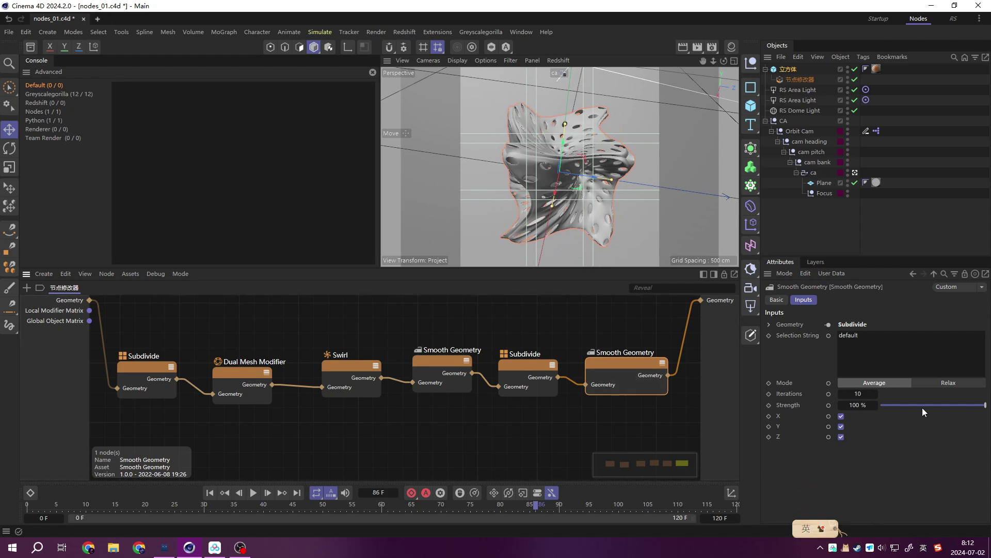
- Drop the first Smooth Geometry node's Strength from 100% to 0% and replay the twist from frame 30
click(449, 360)
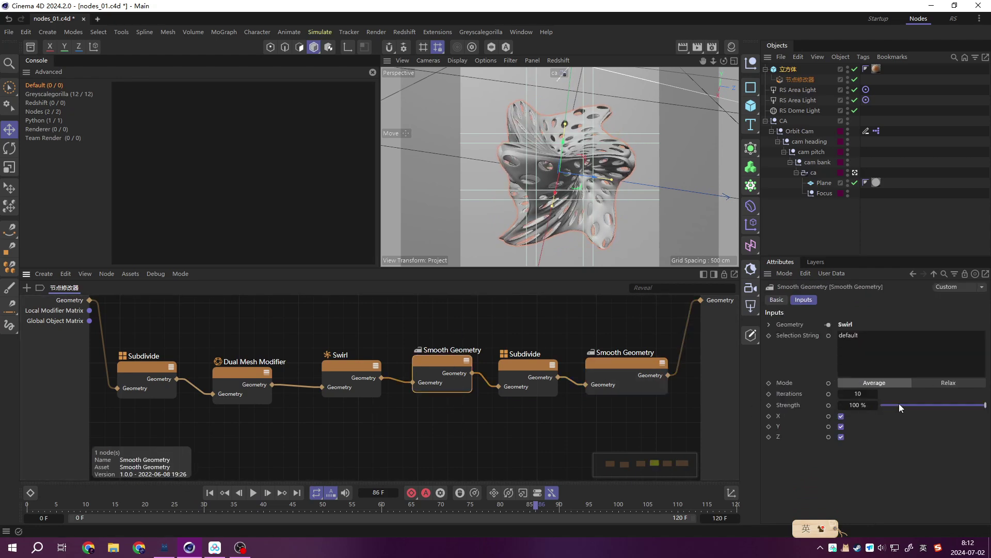
drag(899, 404, 661, 455)
drag(460, 509, 204, 509)
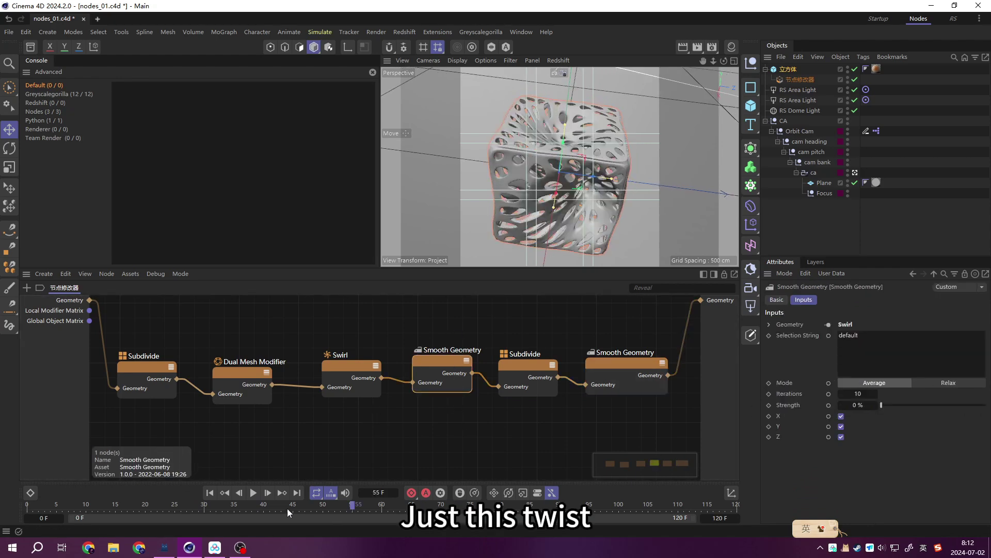
click(253, 493)
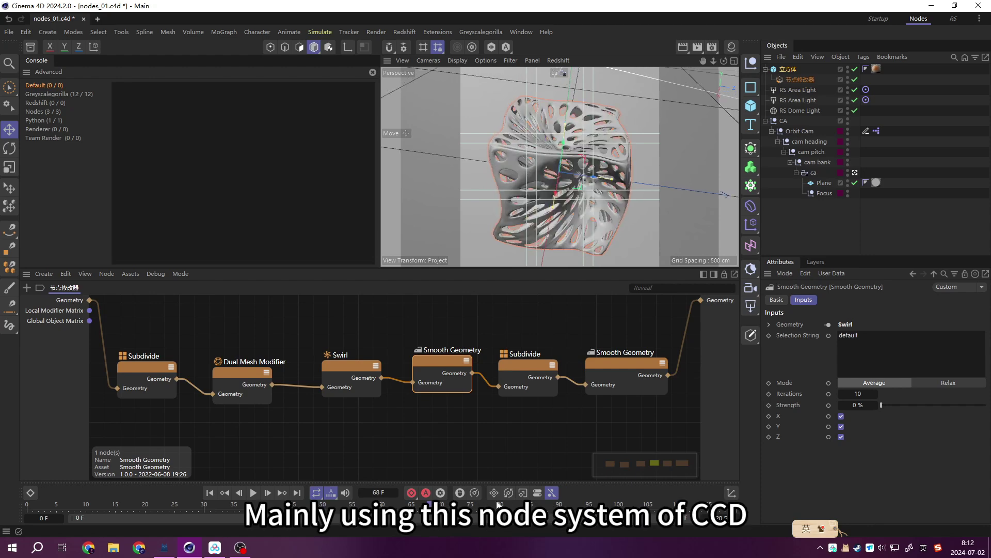
- Add a Nodes Modifier from Nodes > Asset Construction under the cube and disable it
click(31, 46)
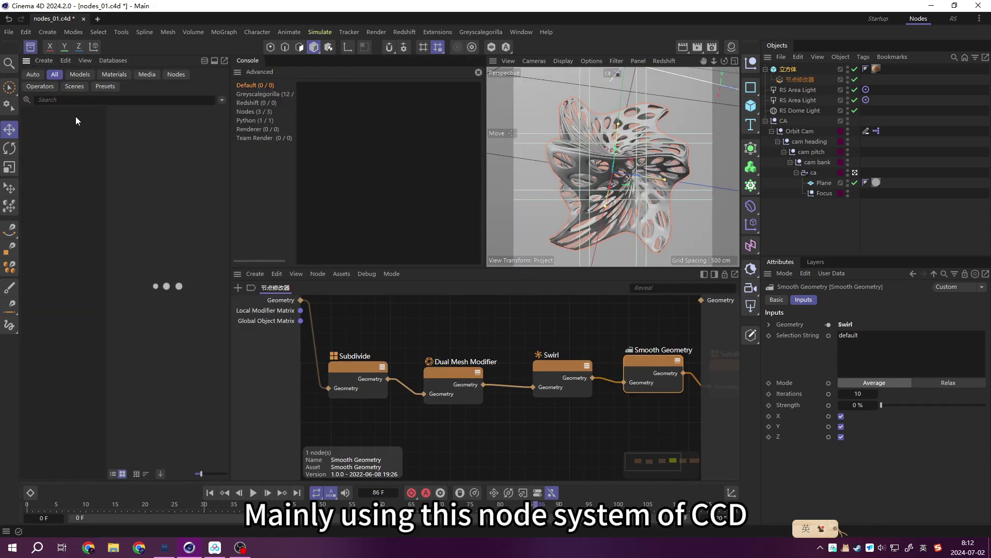
click(86, 77)
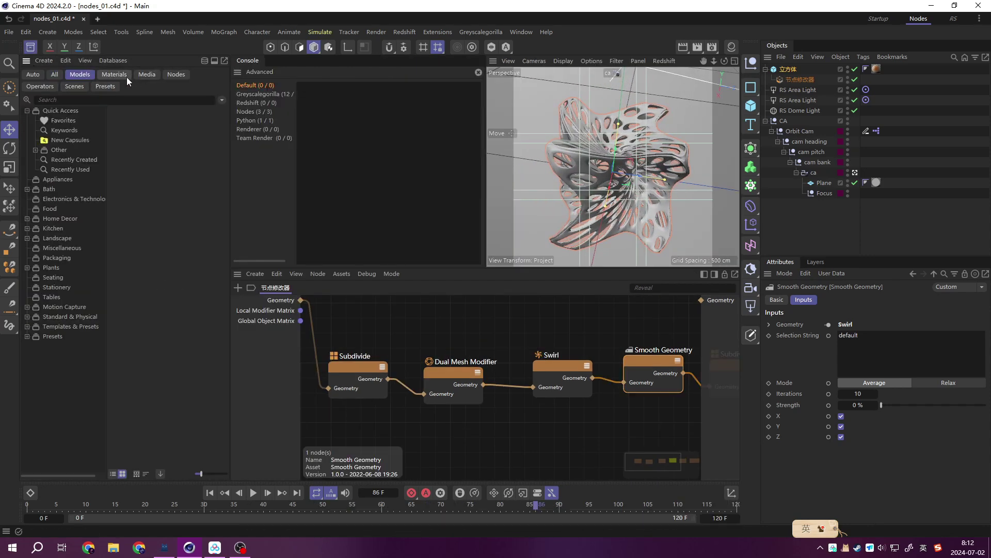
click(52, 181)
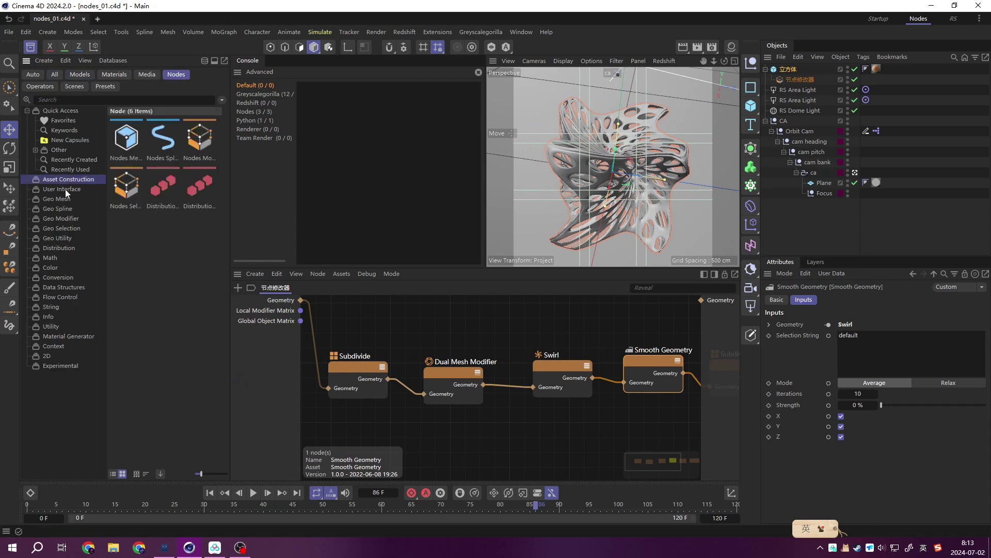
drag(199, 138, 847, 103)
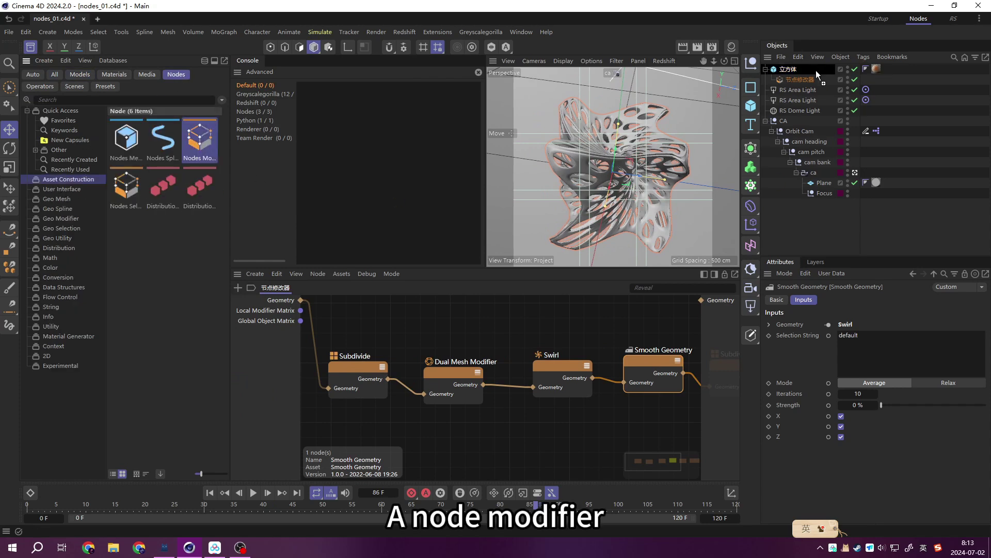
drag(816, 70, 817, 72)
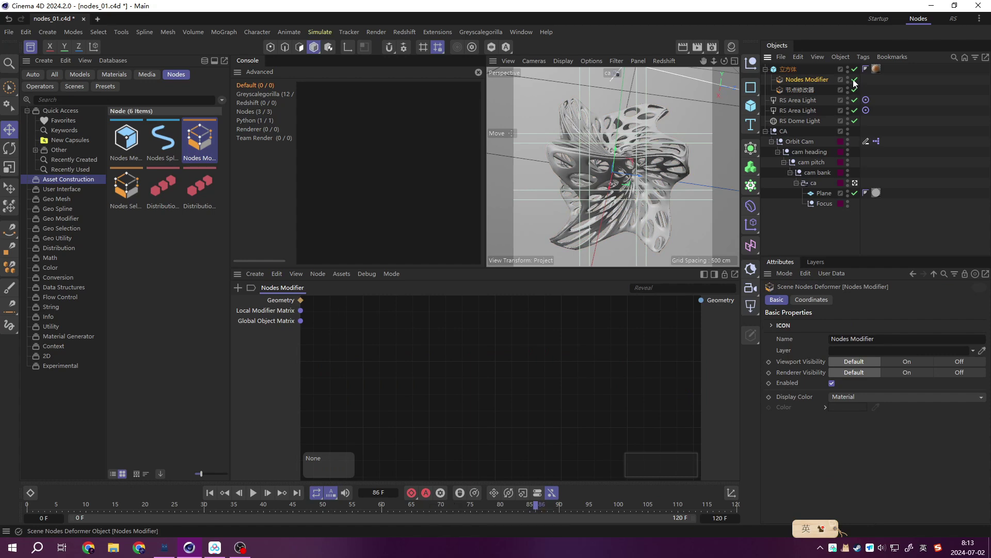
click(855, 81)
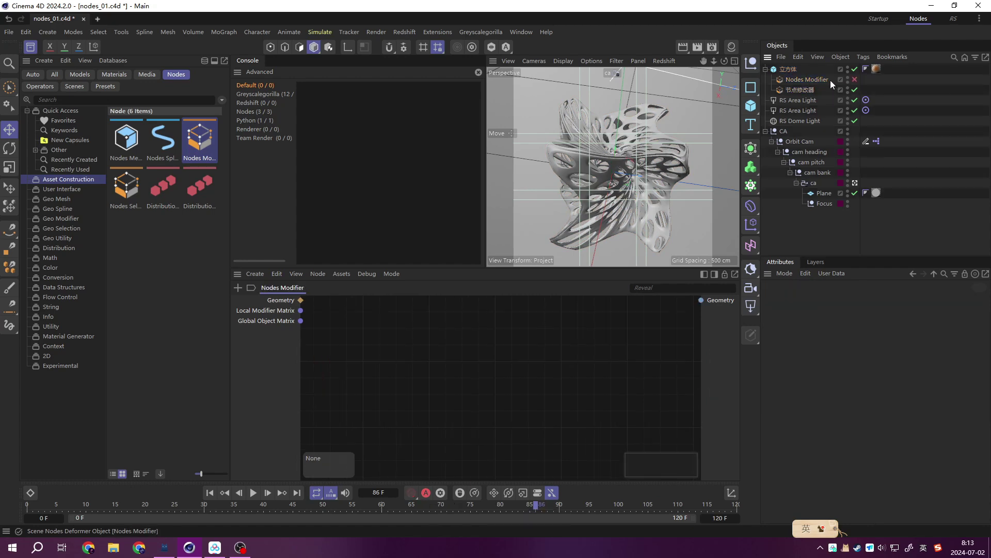
- Review the original graph's Subdivide, Dual Mesh Modifier and Swirl node settings
click(812, 88)
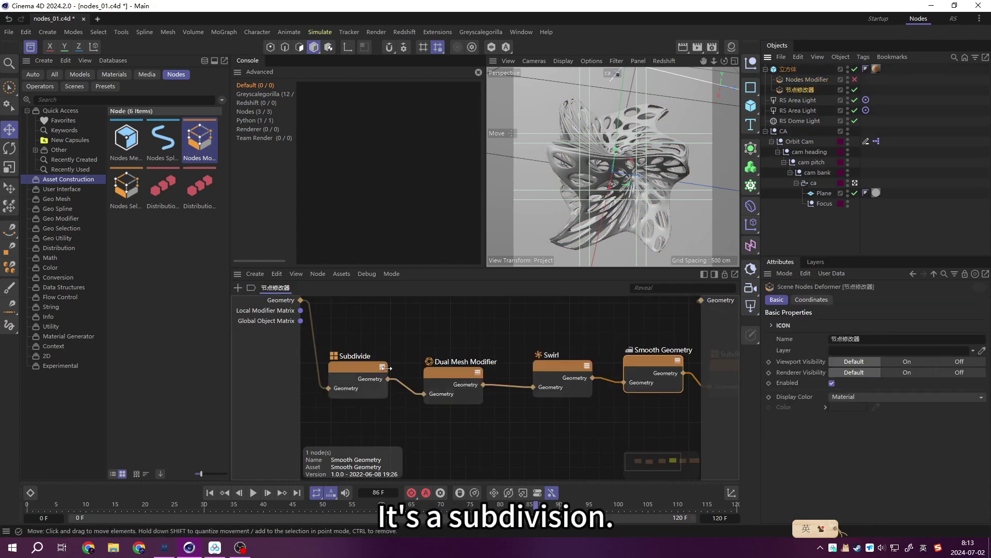
drag(383, 367, 364, 363)
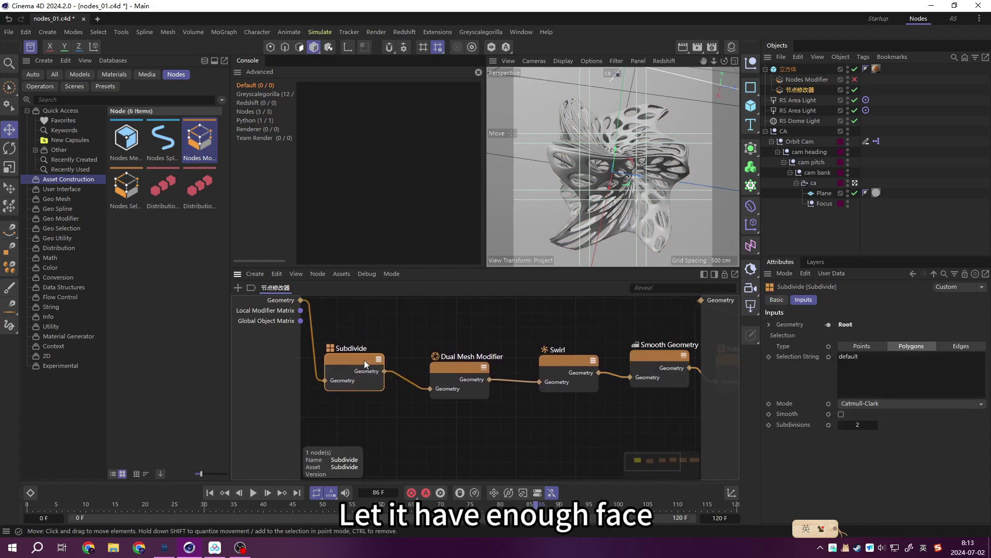
click(441, 343)
mouse_move(471, 373)
mouse_down()
mouse_move(411, 358)
mouse_move(450, 361)
mouse_up()
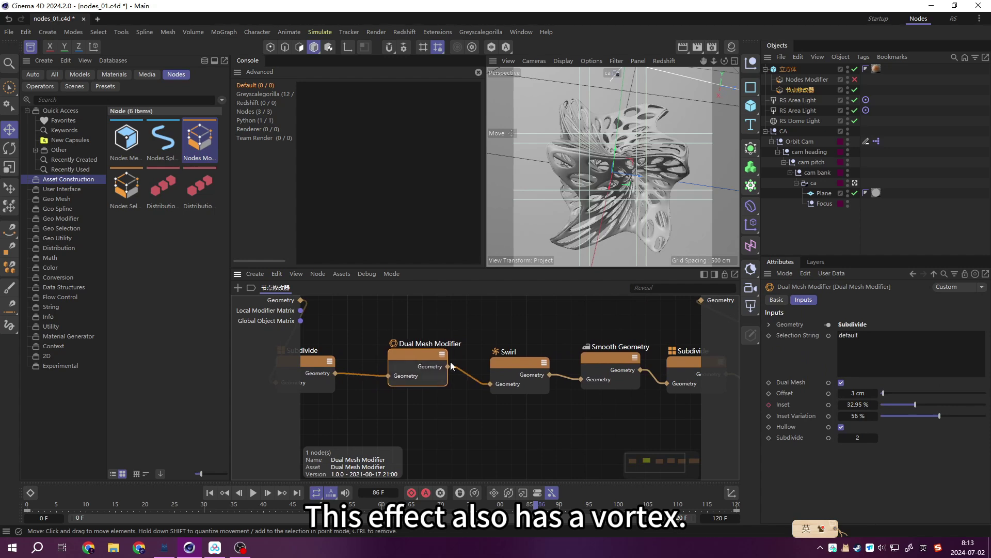
click(507, 364)
- Inspect the later Smooth Geometry and Subdivide nodes, then deselect all nodes
middle_drag(702, 356, 549, 354)
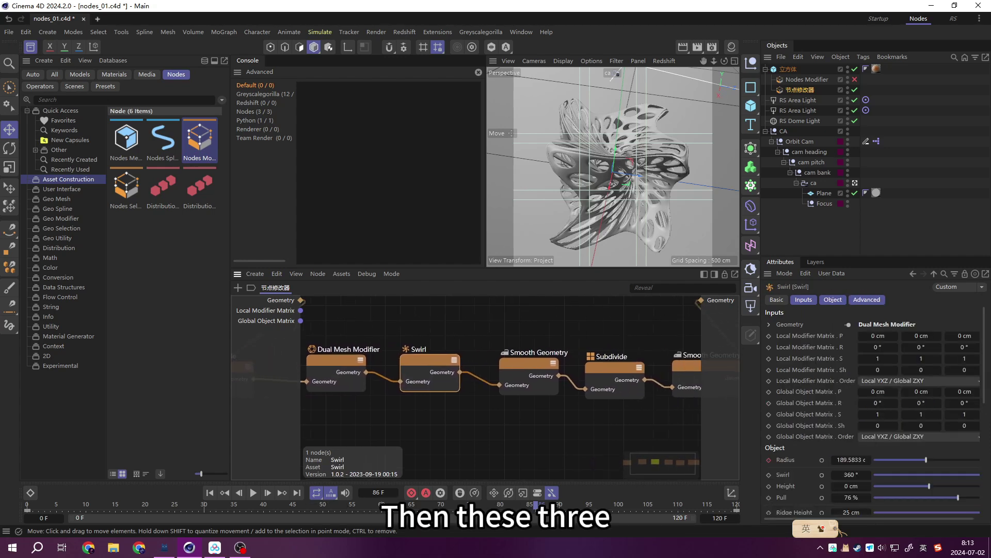
drag(449, 325, 650, 414)
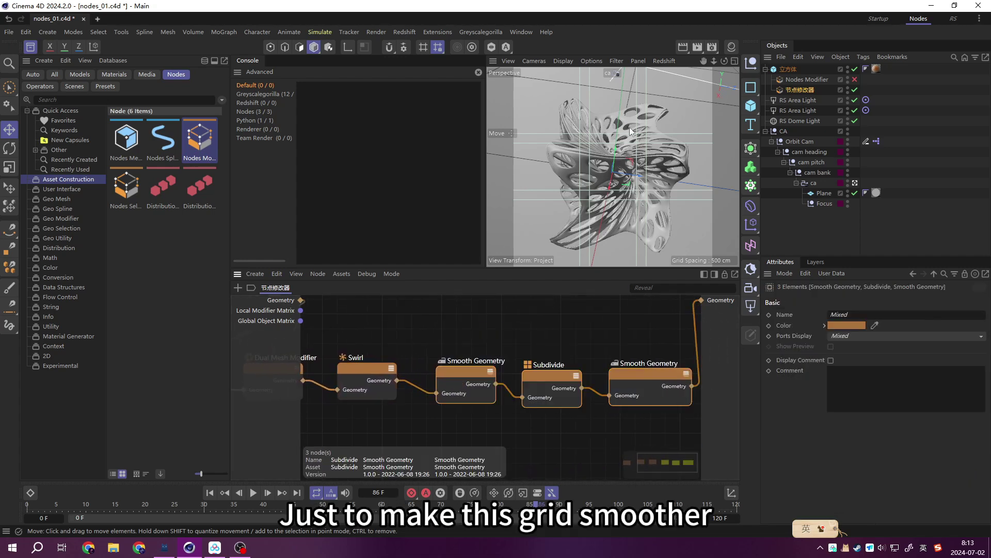
click(465, 371)
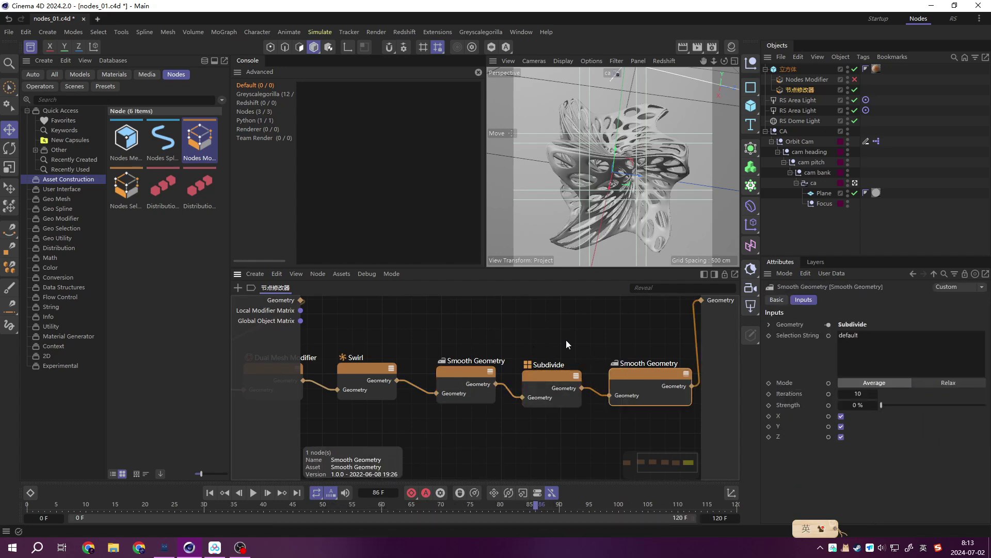
click(510, 348)
scroll(503, 349, left, 3)
scroll(408, 347, left, 2)
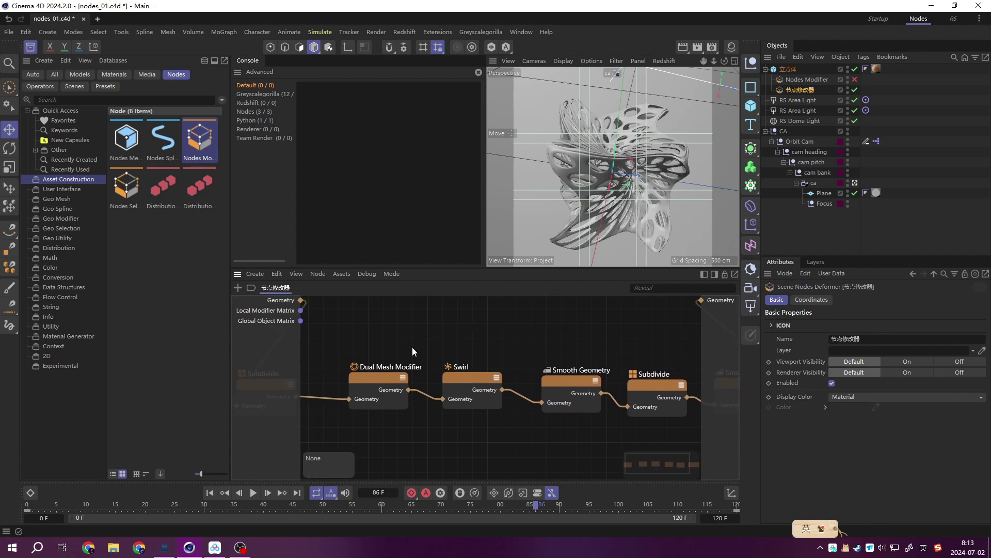
scroll(412, 346, left, 4)
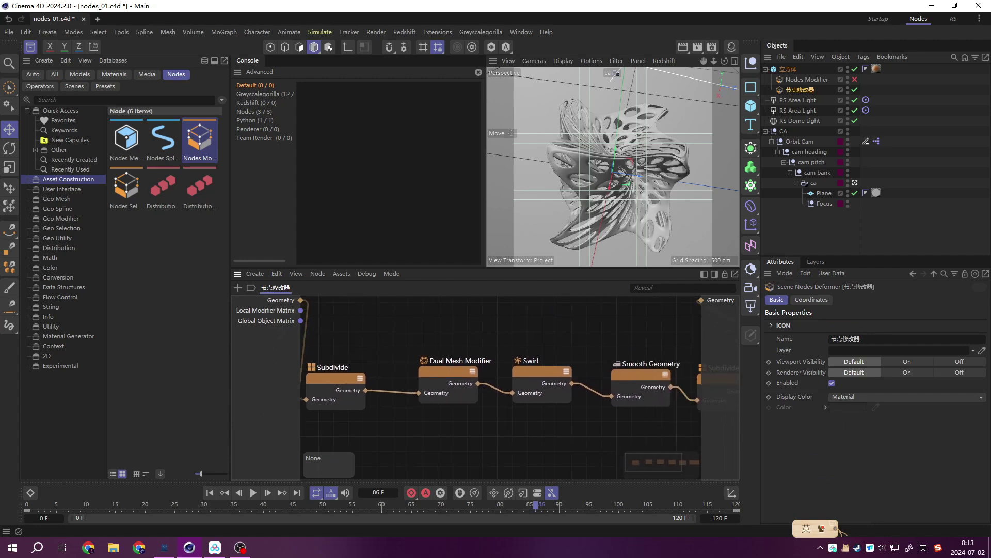
- Start a new scene with a cube set to 10 segments along X and Z
click(97, 19)
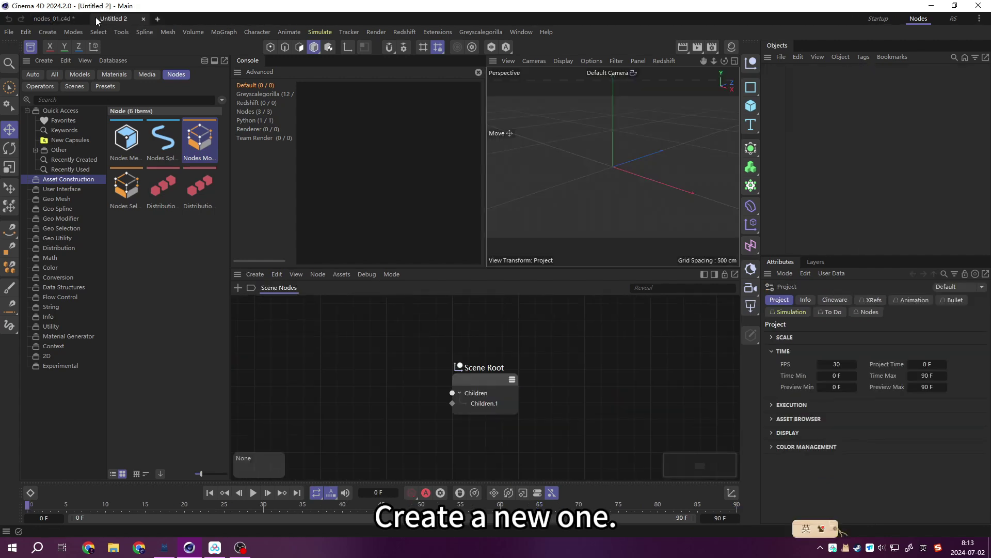
click(746, 109)
text(10)
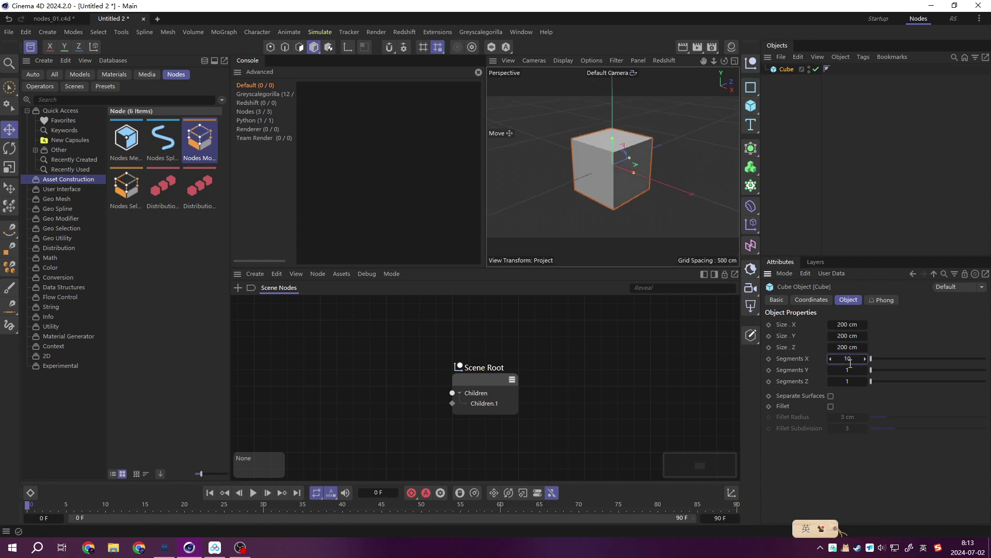
key(Return)
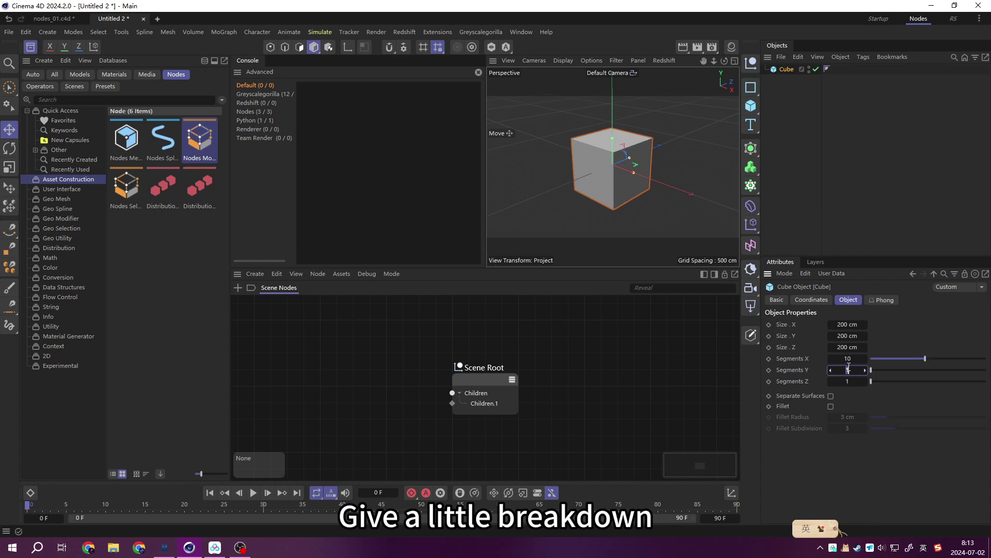
double_click(853, 383)
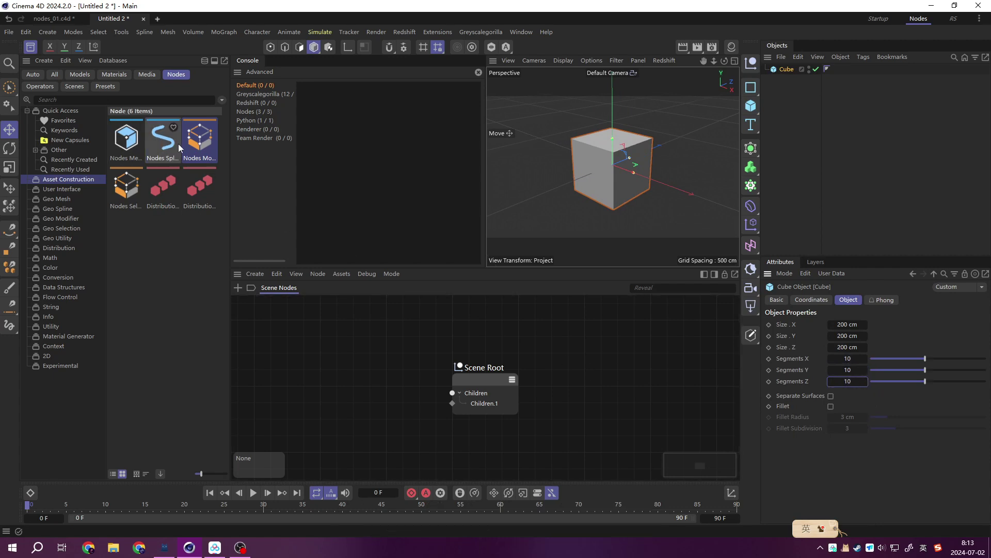
key(Return)
- Add a Nodes Modifier to the cube and place a Geo Modifier Dual Mesh node in its graph
drag(784, 72, 786, 76)
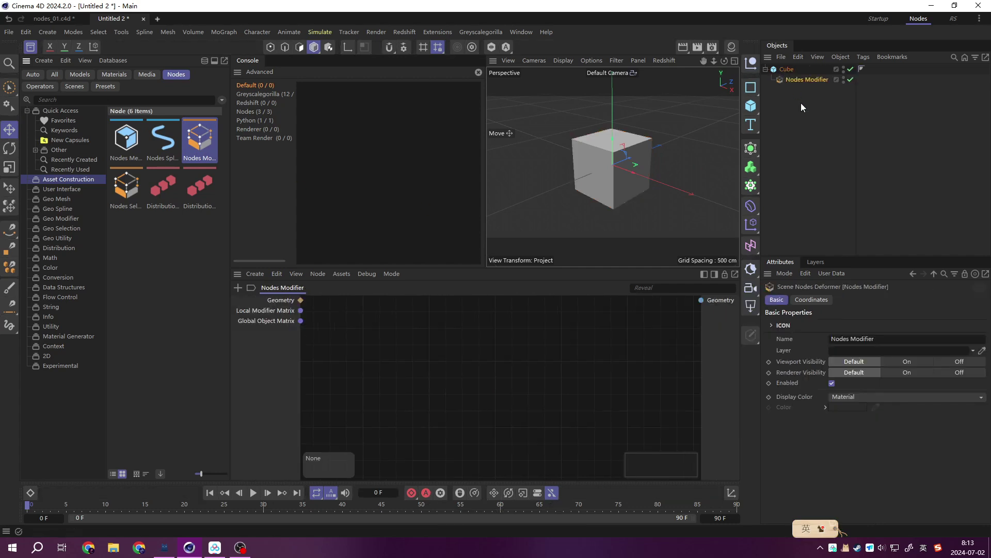
click(795, 95)
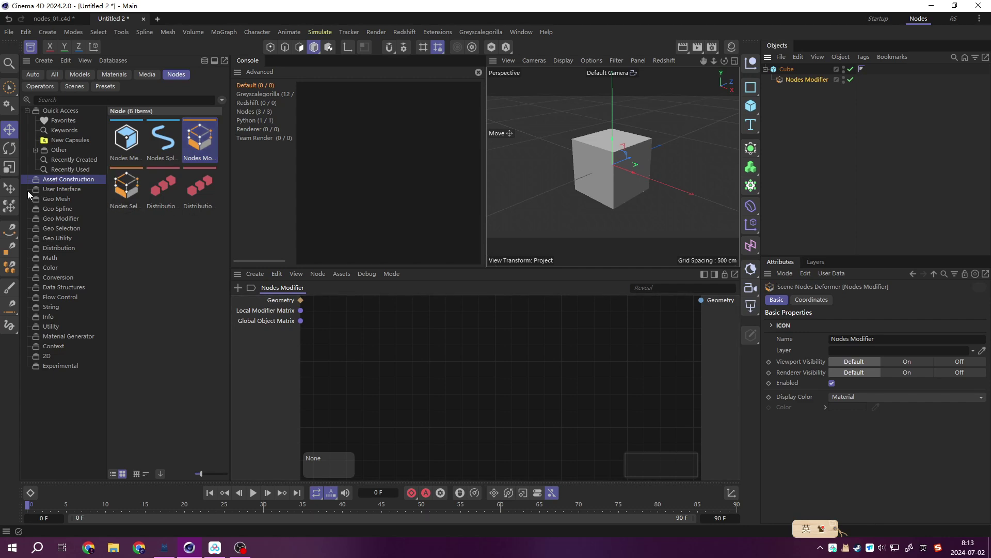
click(52, 189)
click(60, 208)
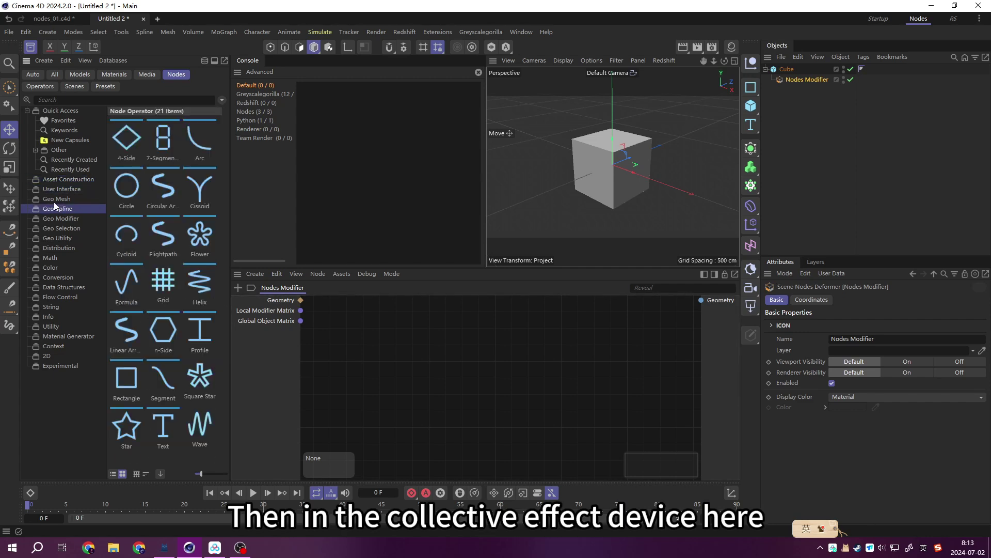
click(53, 200)
click(64, 219)
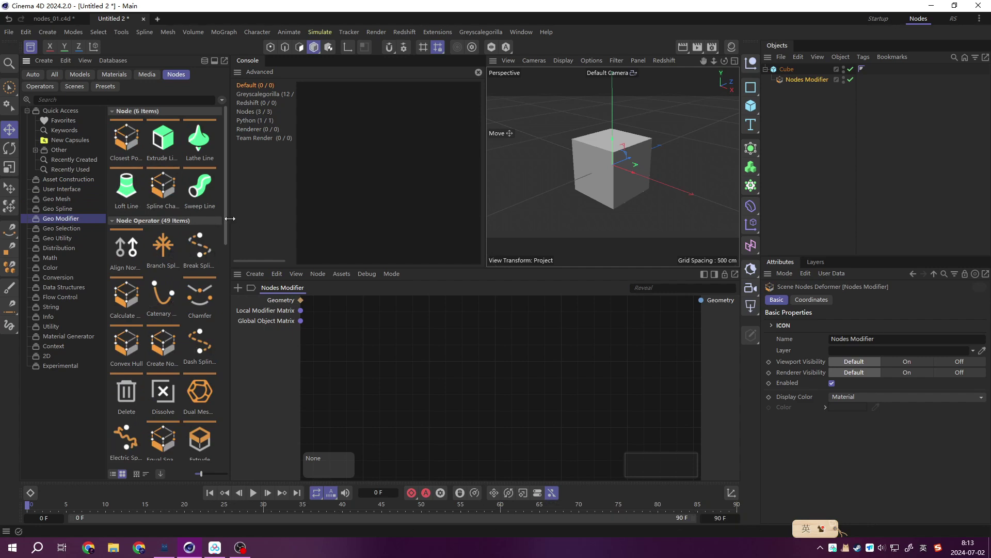
drag(230, 218, 394, 219)
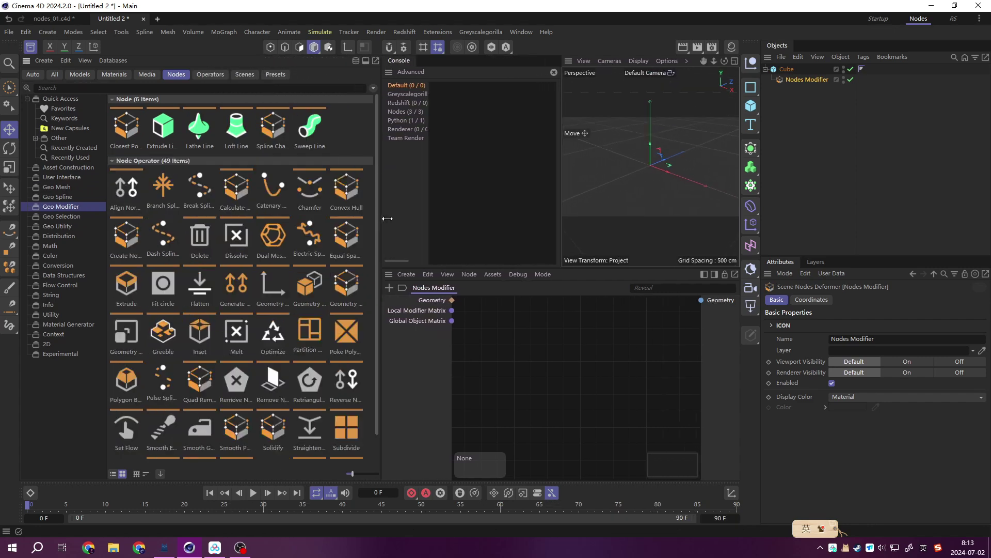
scroll(212, 388, down, 1)
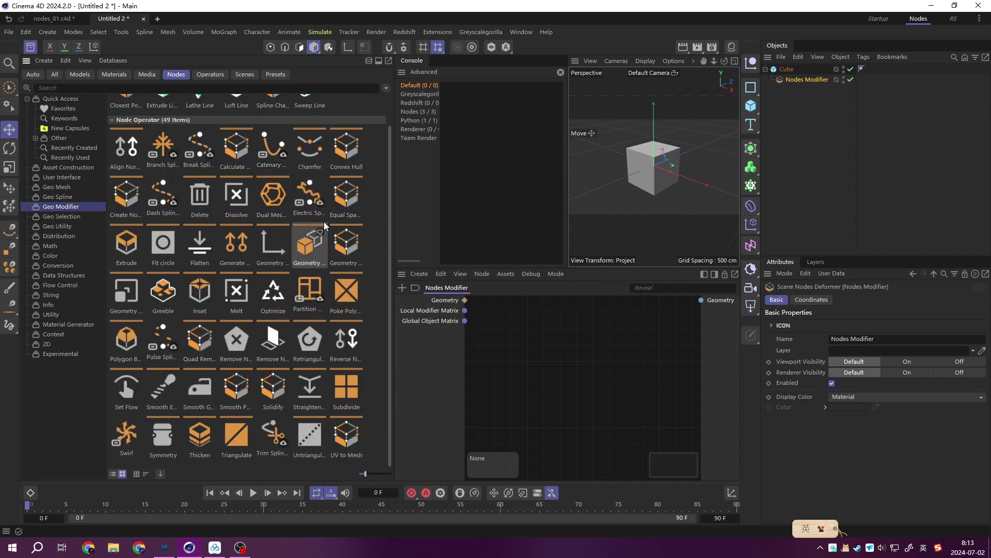
mouse_move(273, 196)
mouse_down()
mouse_move(568, 361)
mouse_move(572, 354)
mouse_move(552, 350)
mouse_up()
- Add a Subdivide node and wire the Dual Mesh Modifier to the Geometry output
click(516, 352)
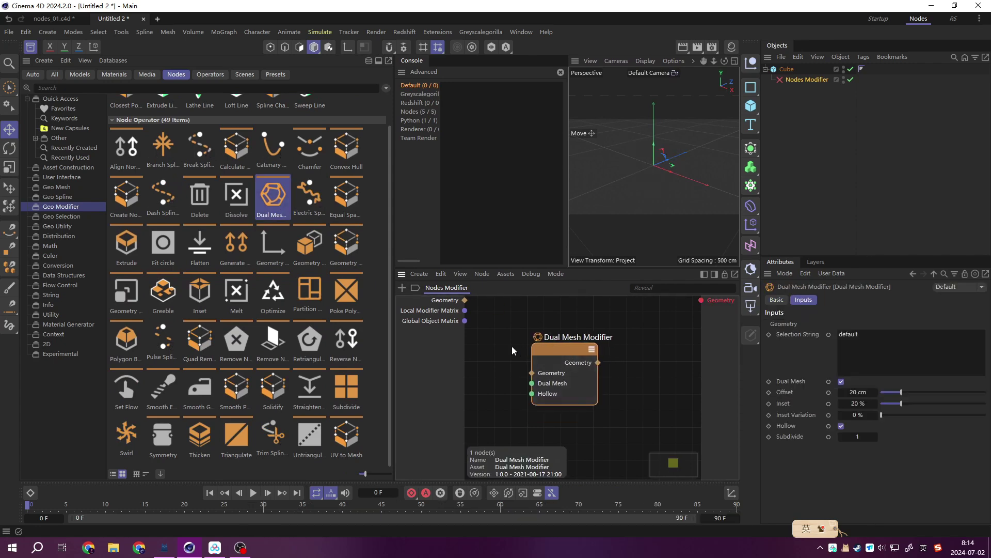
click(515, 352)
mouse_move(346, 387)
mouse_down()
mouse_move(480, 362)
mouse_move(557, 374)
mouse_up()
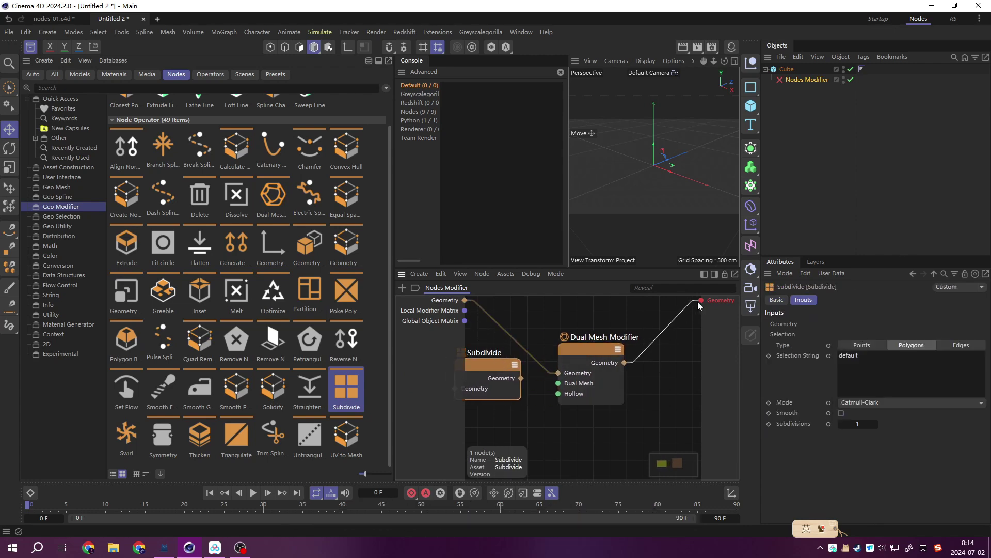
drag(625, 365, 701, 300)
scroll(670, 191, up, 3)
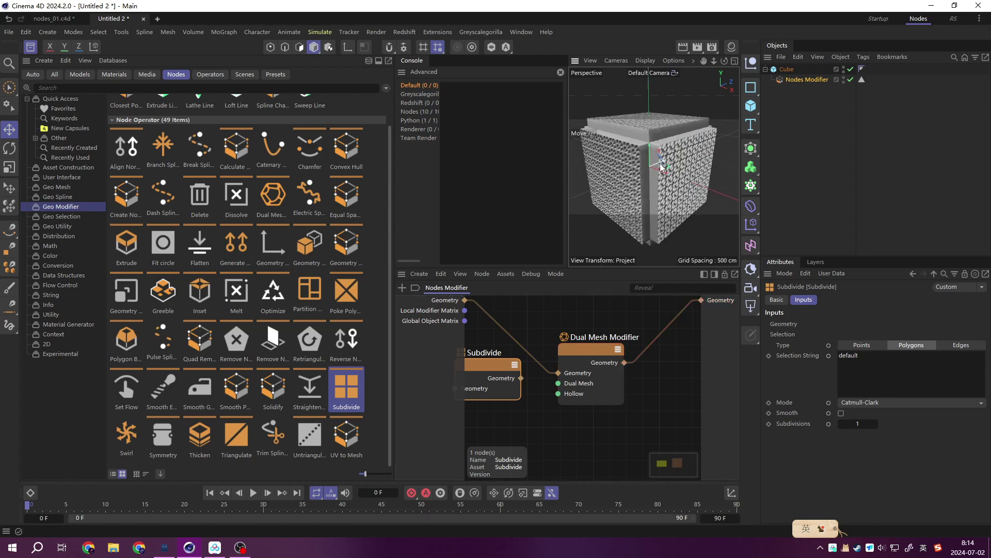
scroll(651, 176, up, 2)
middle_click(623, 151)
scroll(635, 170, down, 2)
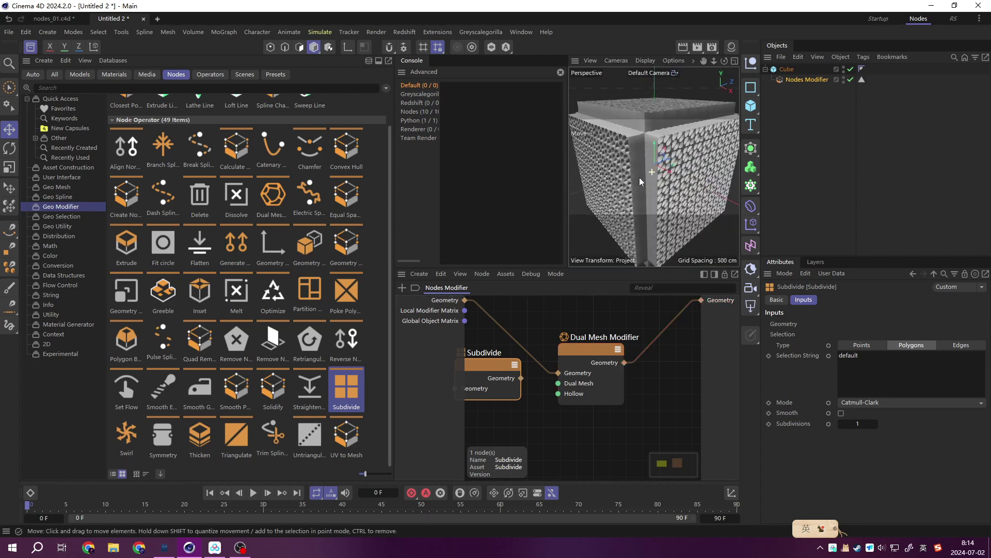
- Set the Dual Mesh Modifier to Offset 3 cm, Inset 23% and Subdivide 0
click(612, 351)
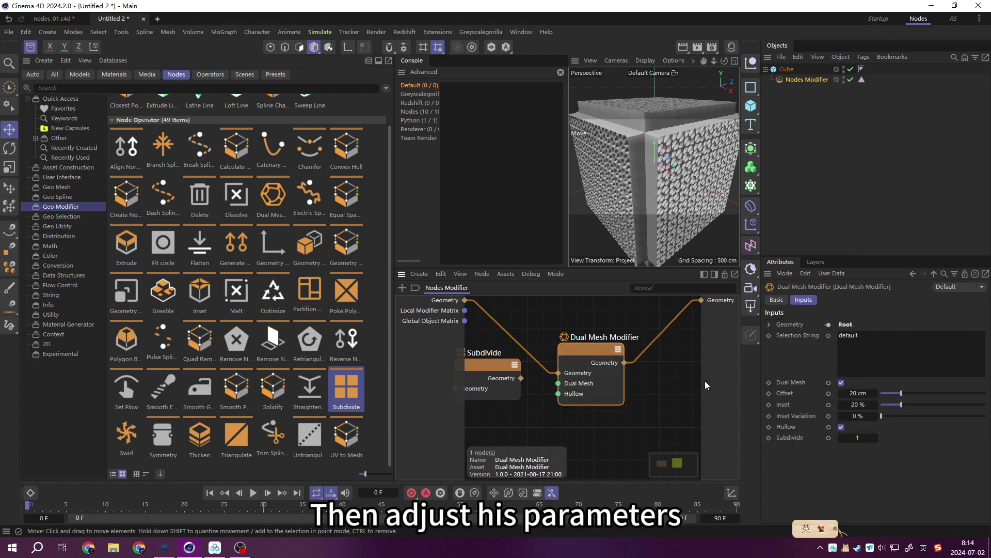
drag(899, 395, 884, 395)
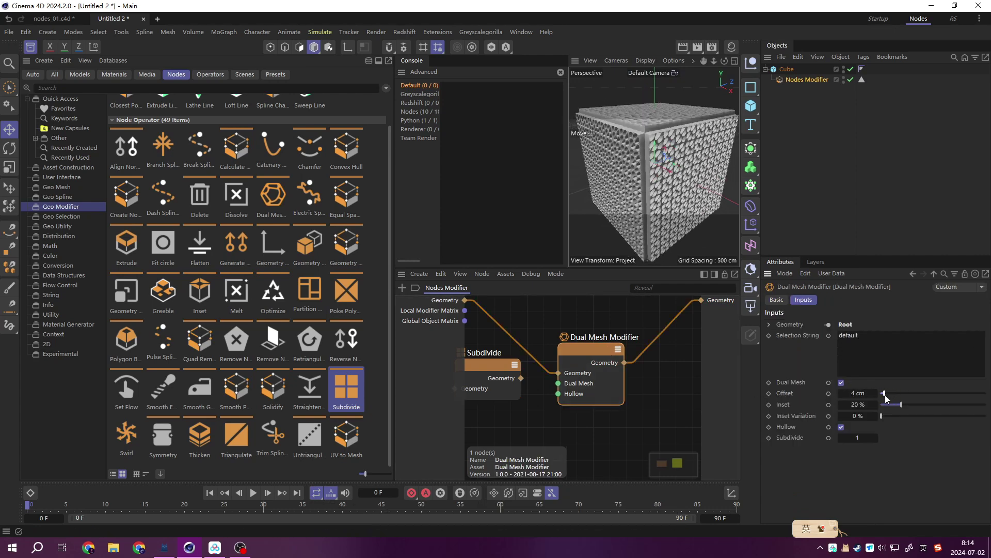
double_click(858, 393)
text(3)
key(Return)
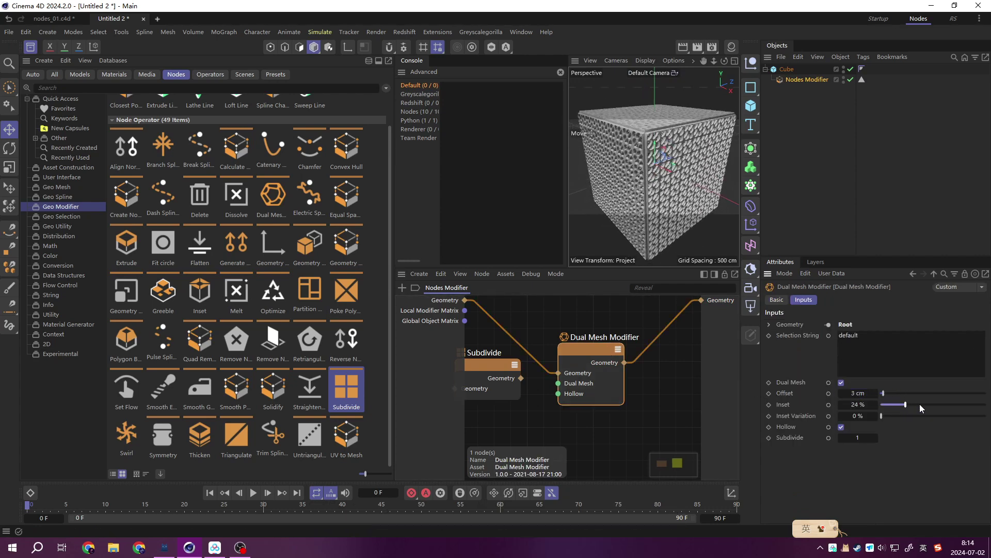
drag(921, 408, 905, 408)
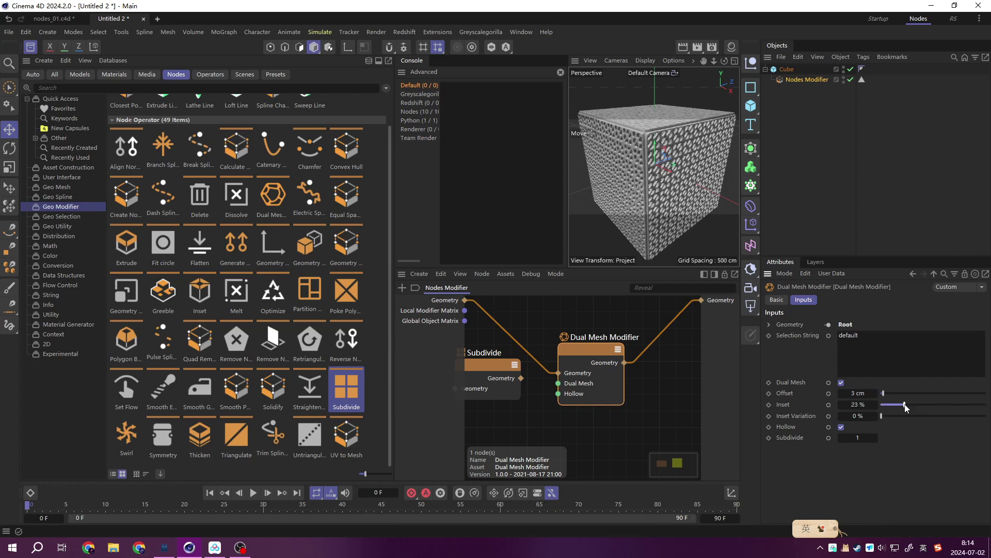
click(841, 438)
text(0)
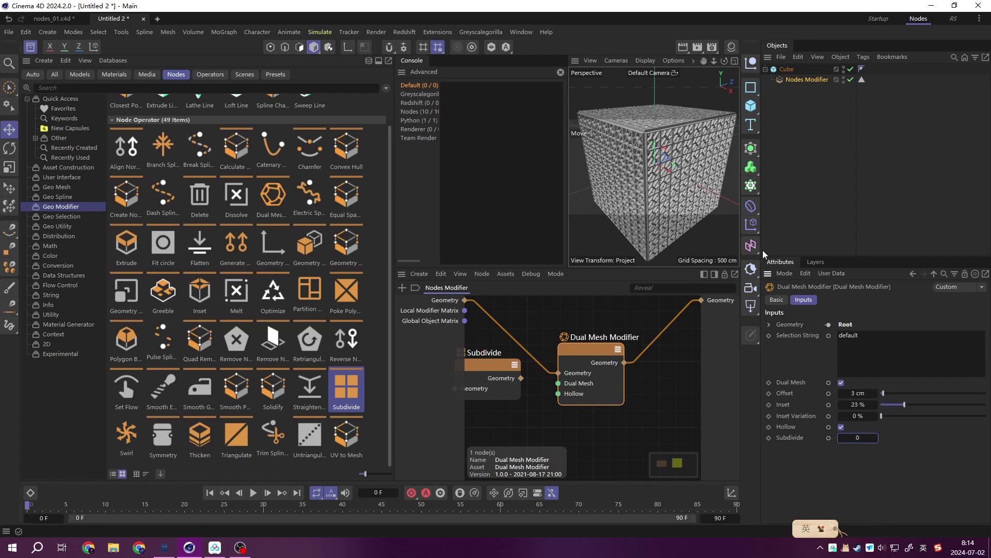
drag(759, 249, 825, 250)
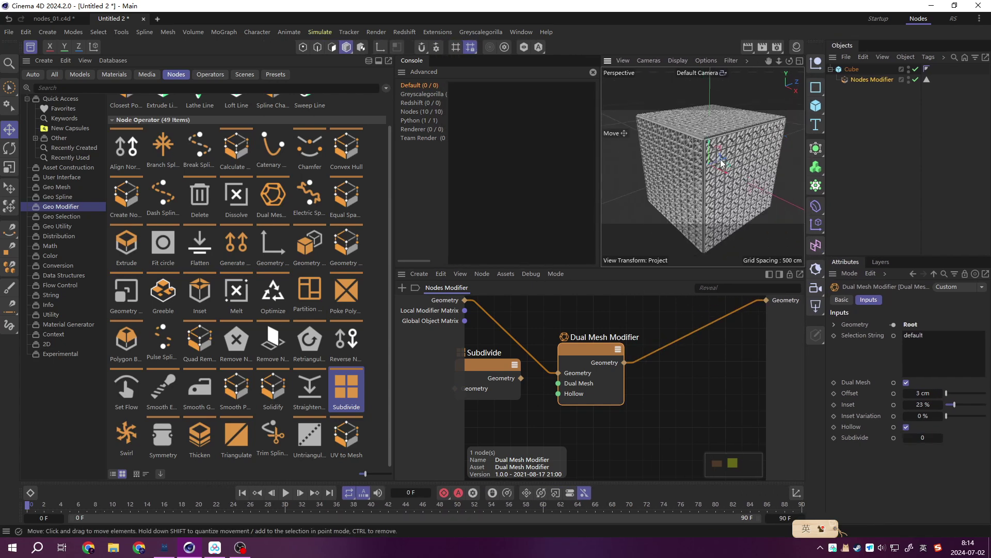
alt+drag(739, 163, 759, 175)
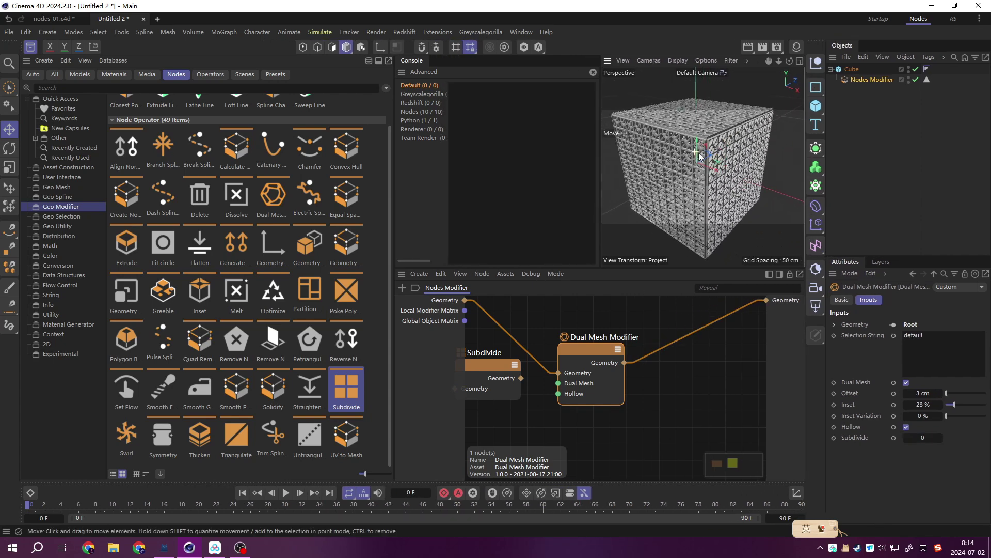
- Set the cube's Segments Y and Z to 5 for bigger holes
click(852, 68)
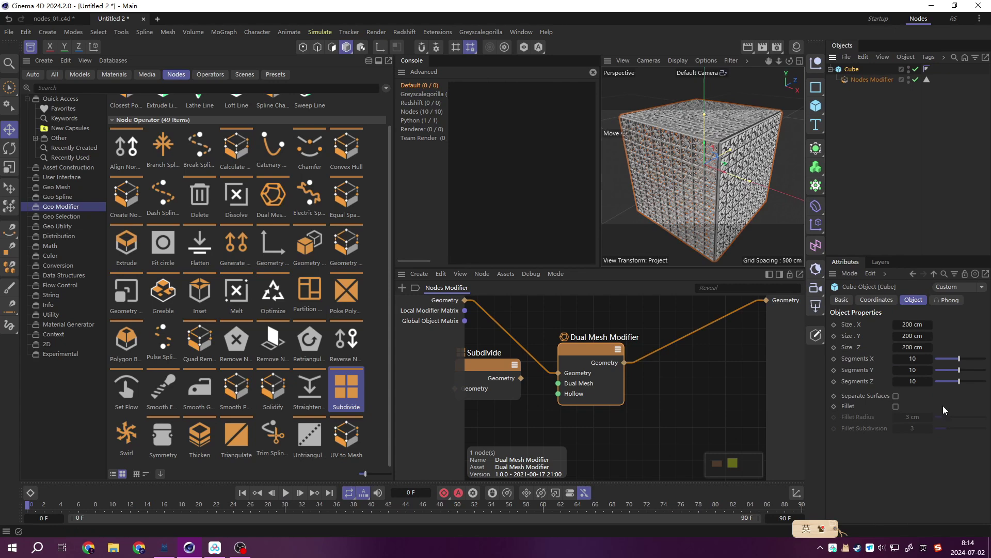
double_click(913, 370)
text(5)
key(Tab)
text(5)
key(Return)
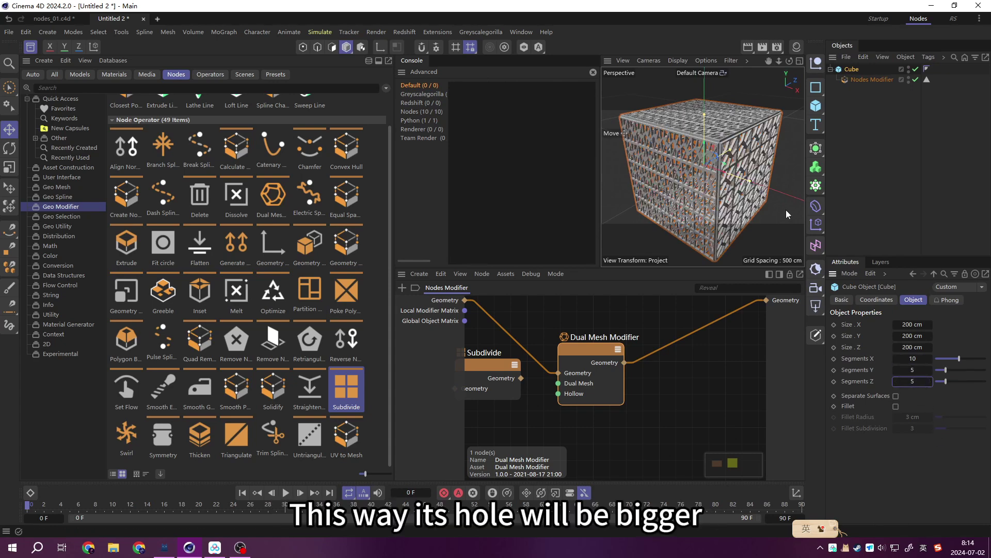
scroll(725, 161, up, 2)
scroll(725, 160, up, 3)
scroll(725, 161, up, 3)
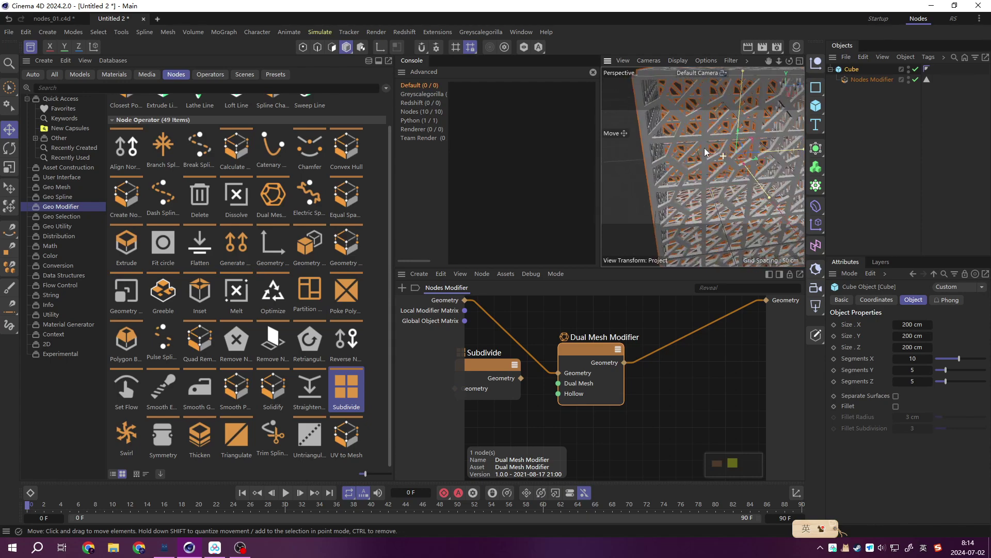
alt+drag(725, 161, 692, 201)
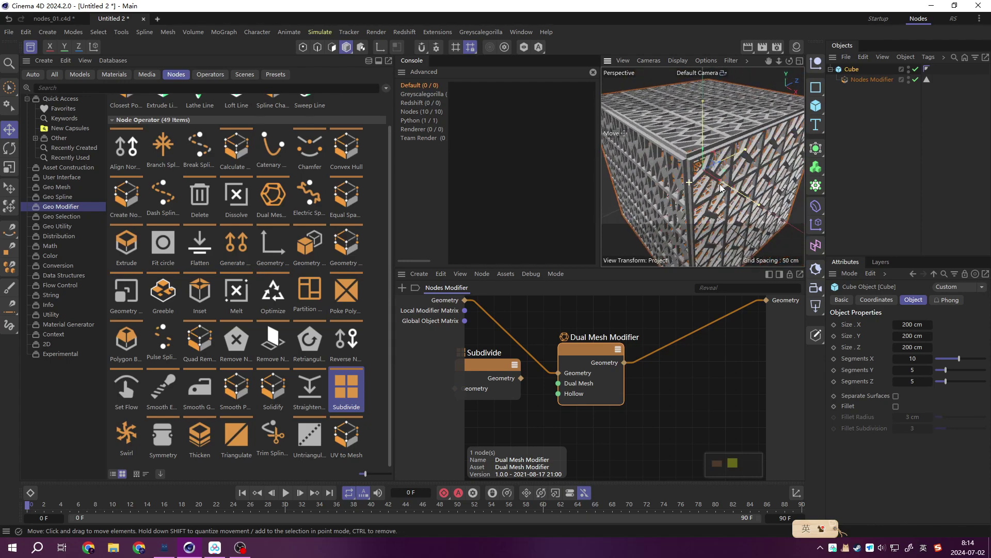
- Raise the Dual Mesh Modifier's Subdivide to 1 for rounded holes
click(872, 79)
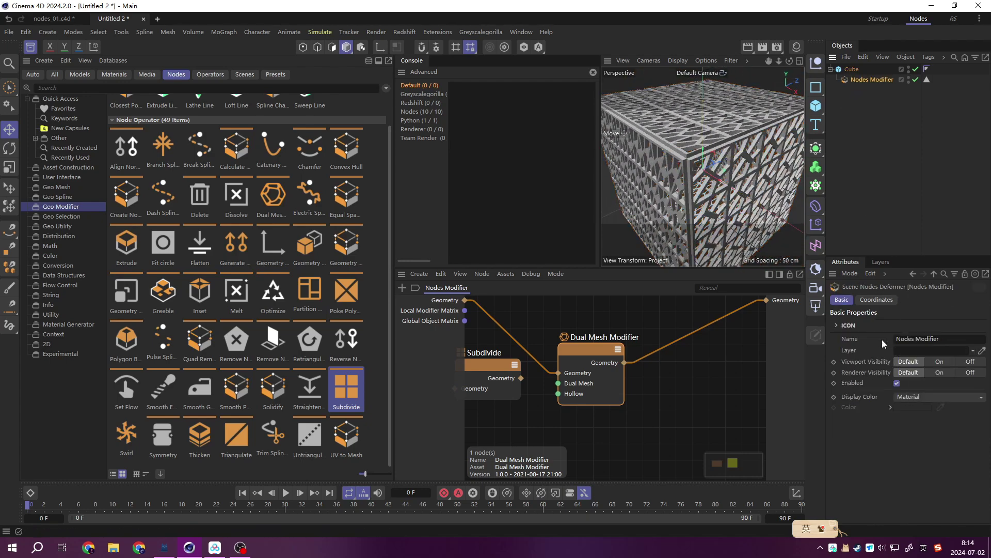
click(591, 356)
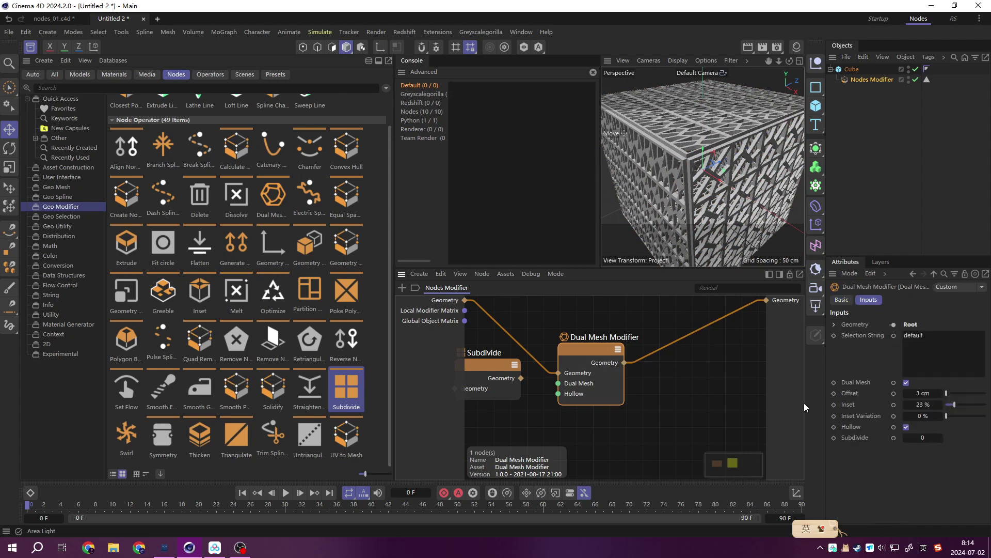
click(940, 437)
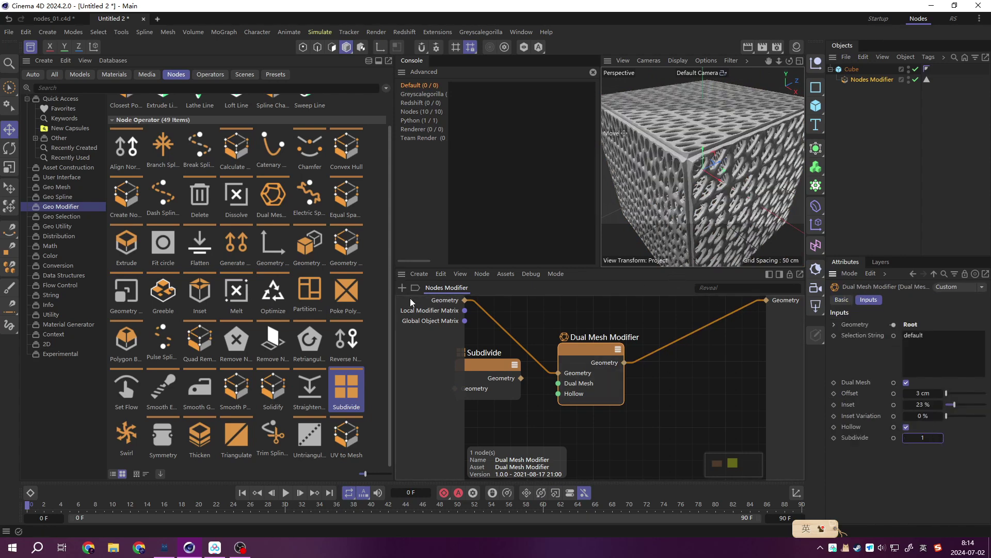
drag(395, 294, 350, 295)
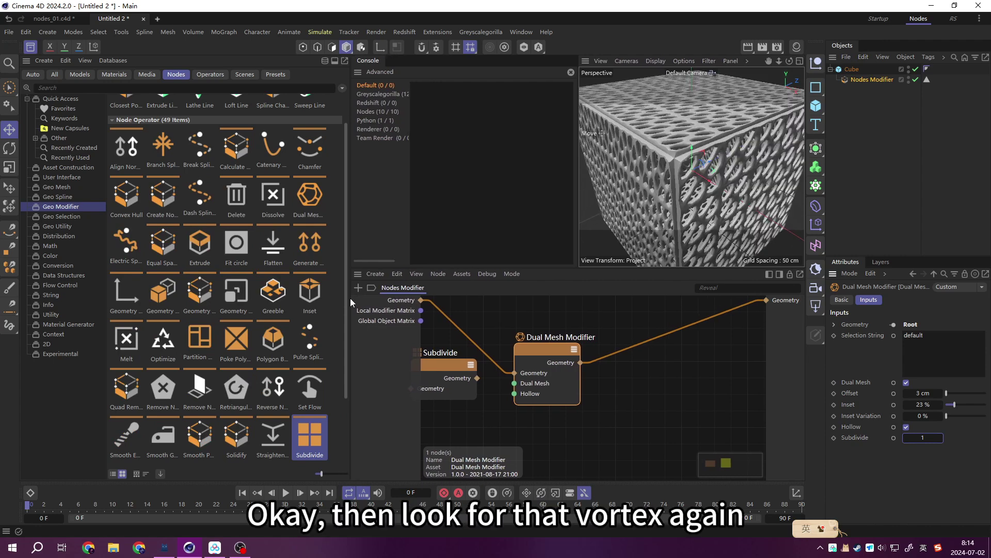
- Add a Swirl node, delete stray copies, and insert it after the Dual Mesh Modifier
scroll(274, 279, up, 2)
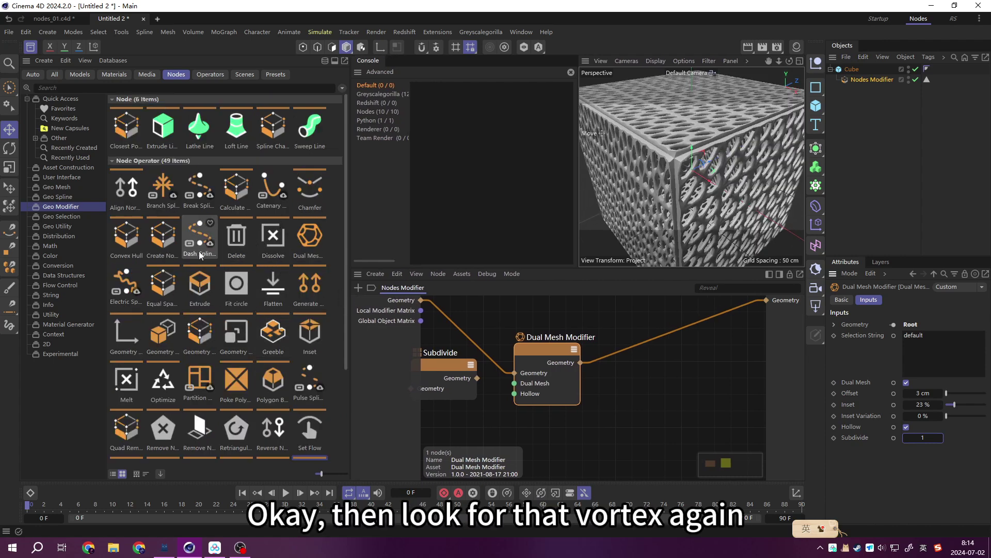
scroll(243, 281, down, 2)
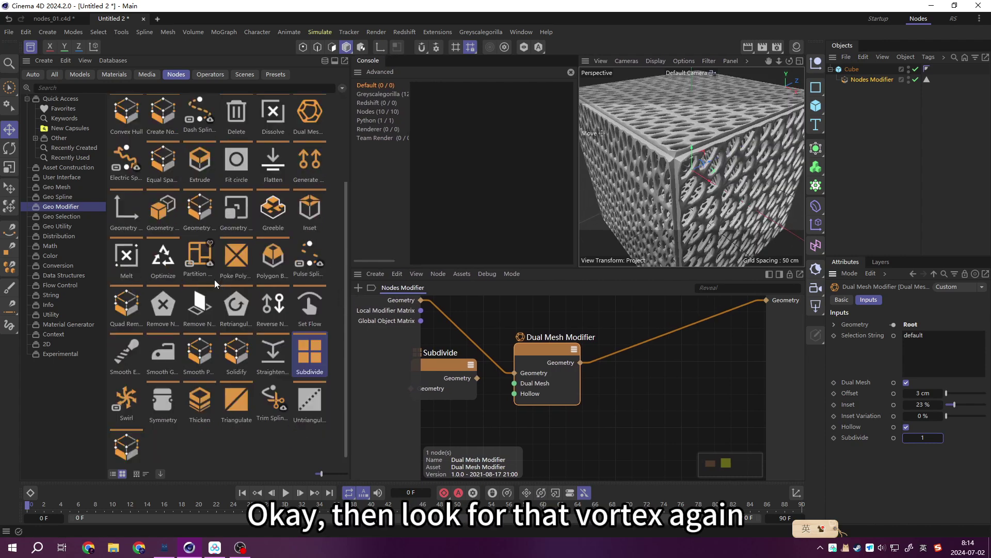
double_click(127, 407)
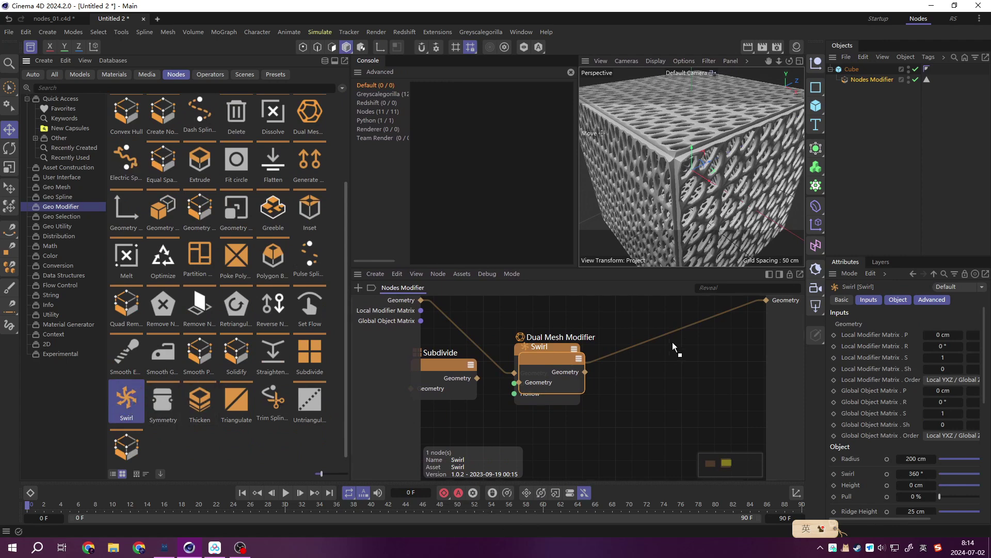
mouse_move(547, 362)
mouse_down()
mouse_move(610, 408)
mouse_move(684, 408)
mouse_up()
key(Delete)
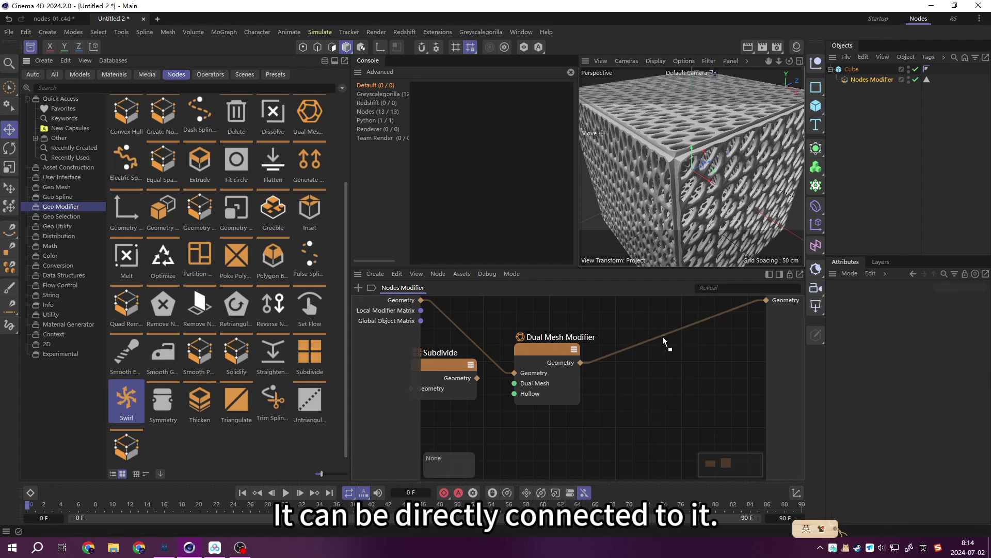
drag(659, 341, 655, 344)
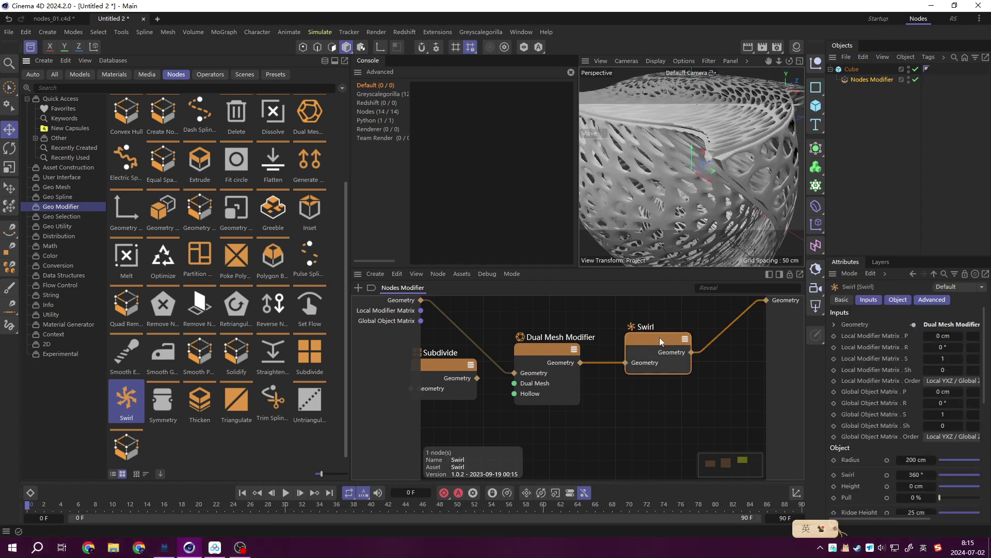
scroll(710, 167, down, 3)
- Orbit the swirled cube and enlarge the 3D view and Swirl settings panel
alt+drag(707, 172, 654, 231)
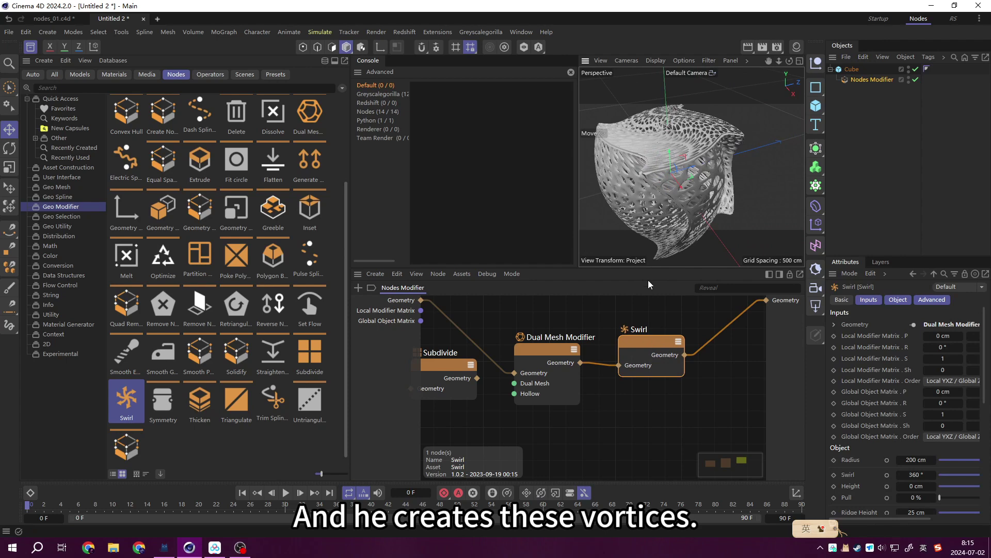
drag(579, 226, 447, 225)
mouse_move(568, 196)
alt+mouse_down()
mouse_move(526, 140)
mouse_move(578, 149)
alt+mouse_up()
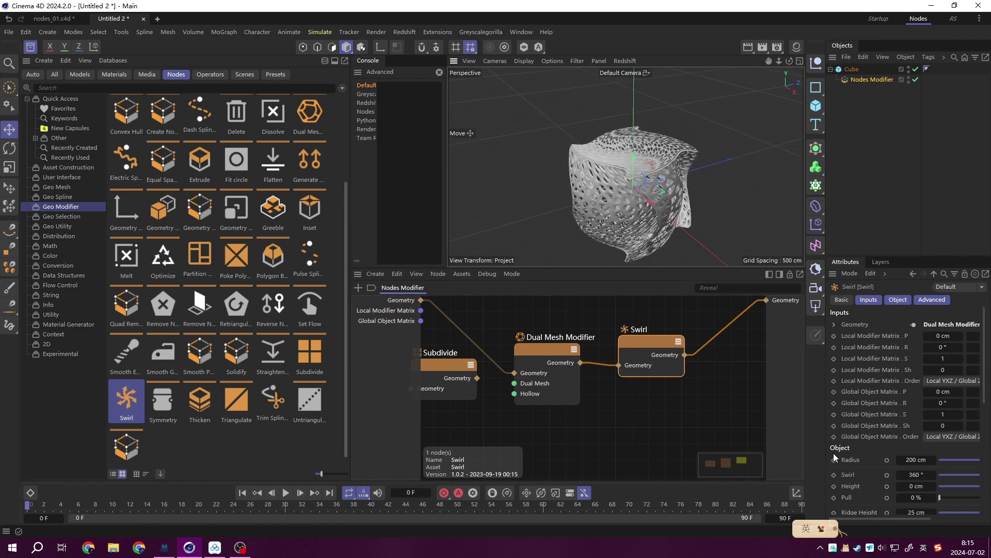
scroll(835, 456, down, 3)
drag(825, 404, 773, 403)
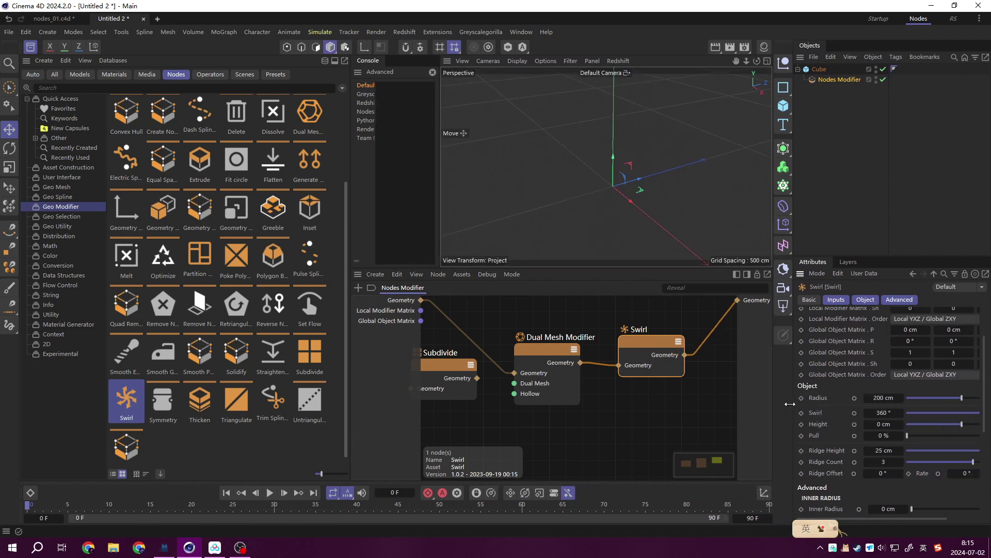
- Set Swirl Radius to 214 cm and angle 278°, testing Height, Inner Radius and Bias
mouse_move(945, 398)
mouse_down()
mouse_move(918, 398)
mouse_move(961, 398)
mouse_up()
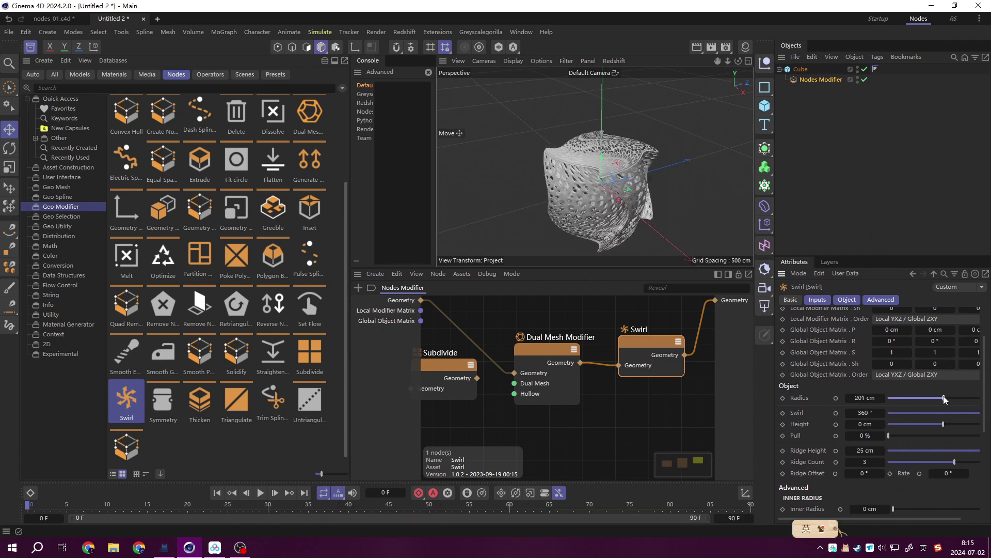
mouse_move(943, 424)
mouse_down()
mouse_move(946, 414)
mouse_move(989, 413)
mouse_up()
scroll(799, 439, down, 3)
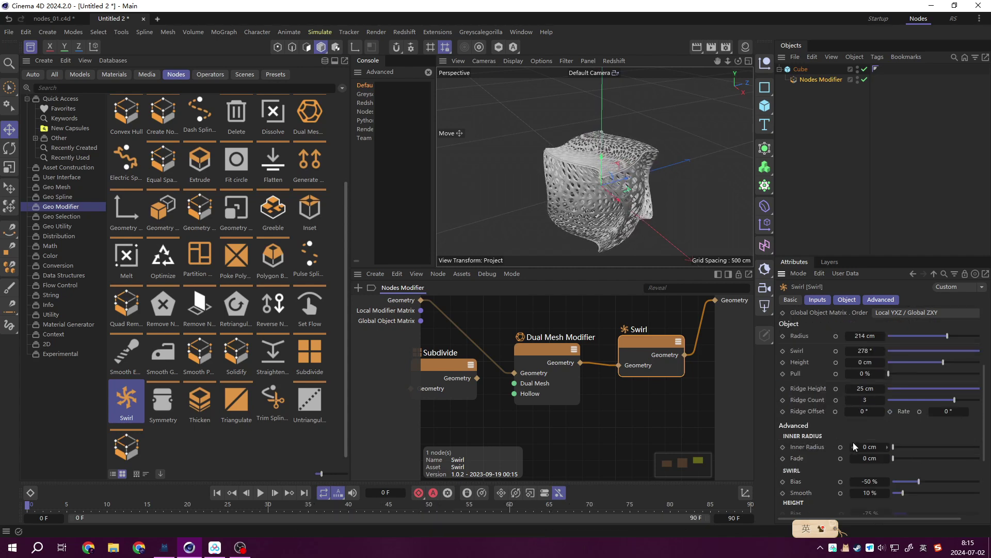
mouse_move(918, 449)
mouse_down()
mouse_move(935, 450)
mouse_move(923, 449)
mouse_up()
scroll(794, 470, down, 3)
scroll(823, 444, up, 2)
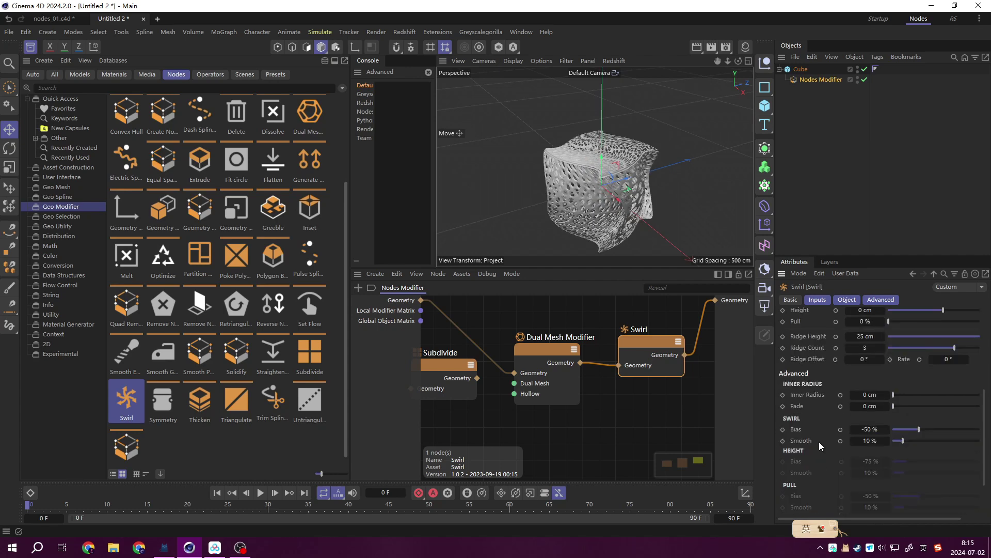
scroll(821, 446, up, 2)
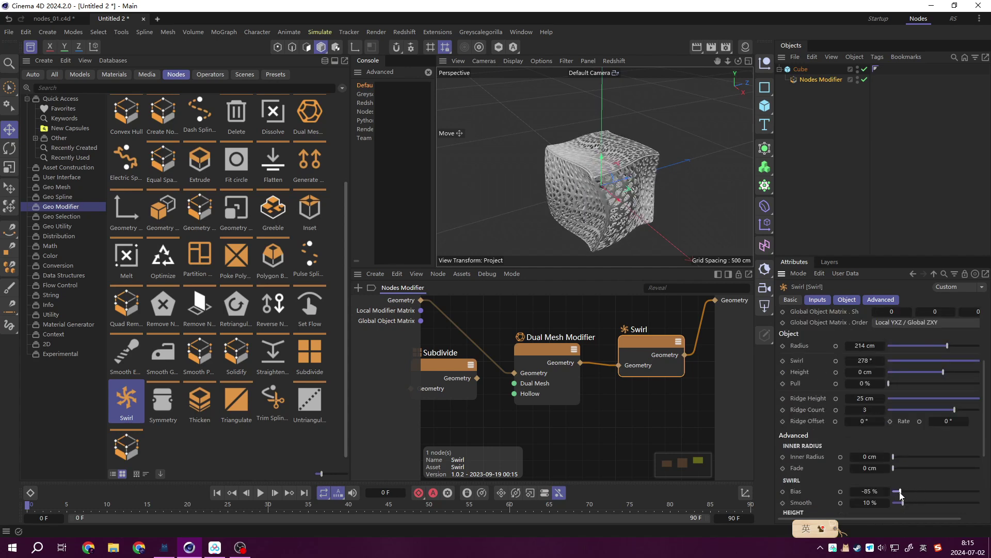
mouse_move(922, 494)
mouse_down()
mouse_move(941, 493)
mouse_move(904, 491)
mouse_move(947, 490)
mouse_up()
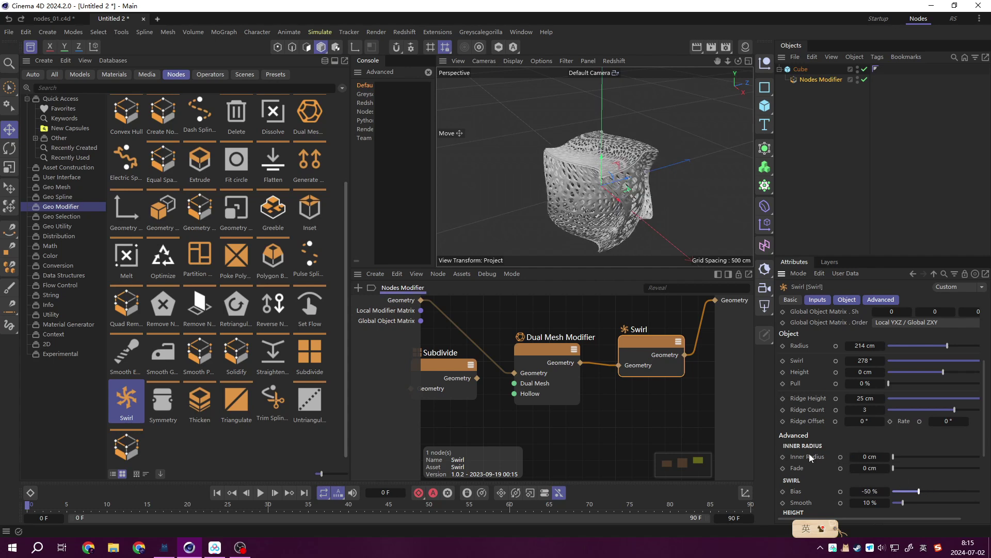
- Try lower Swirl Ridge Height values, then undo back to 25 cm
scroll(821, 455, up, 3)
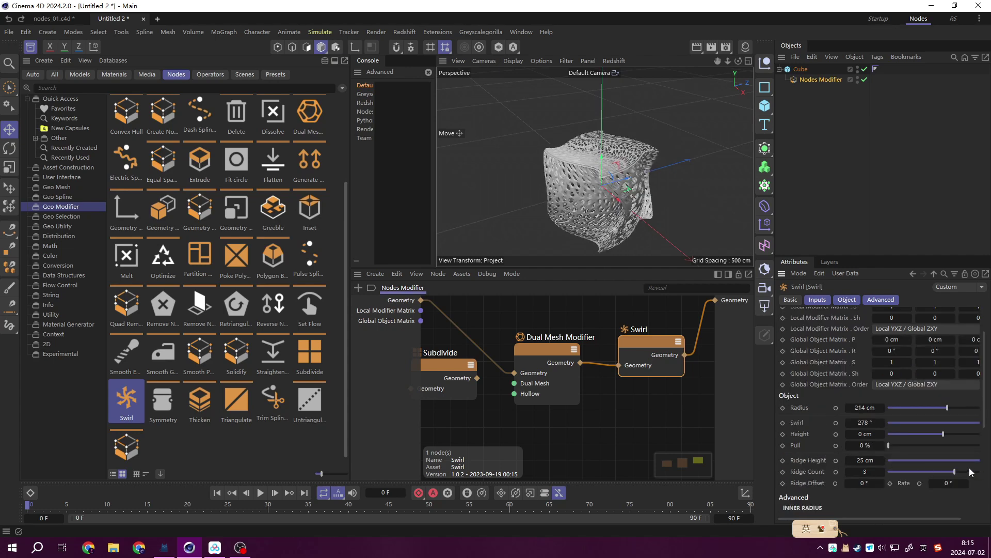
drag(970, 460, 961, 460)
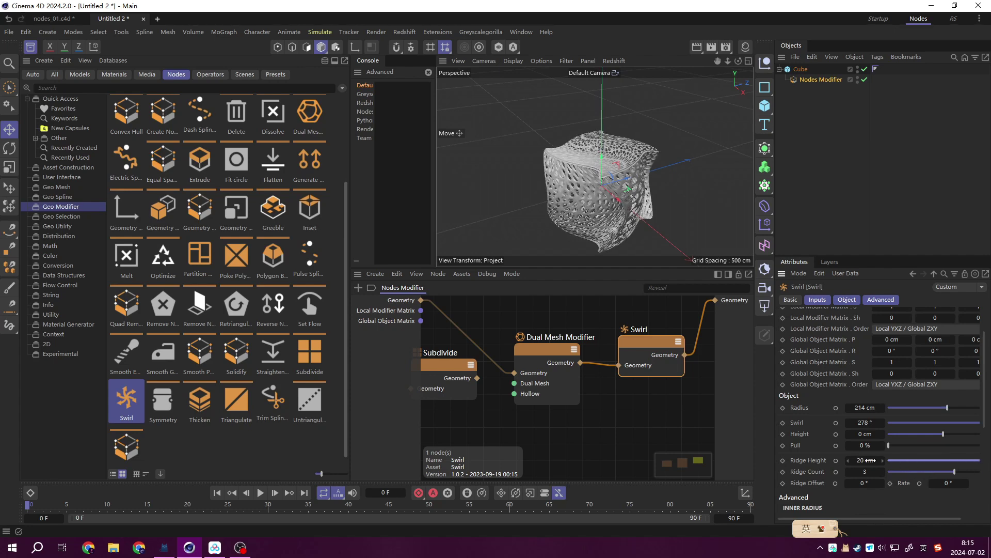
drag(870, 460, 847, 460)
key(ctrl+z)
key(ctrl+z)
key(ctrl+z)
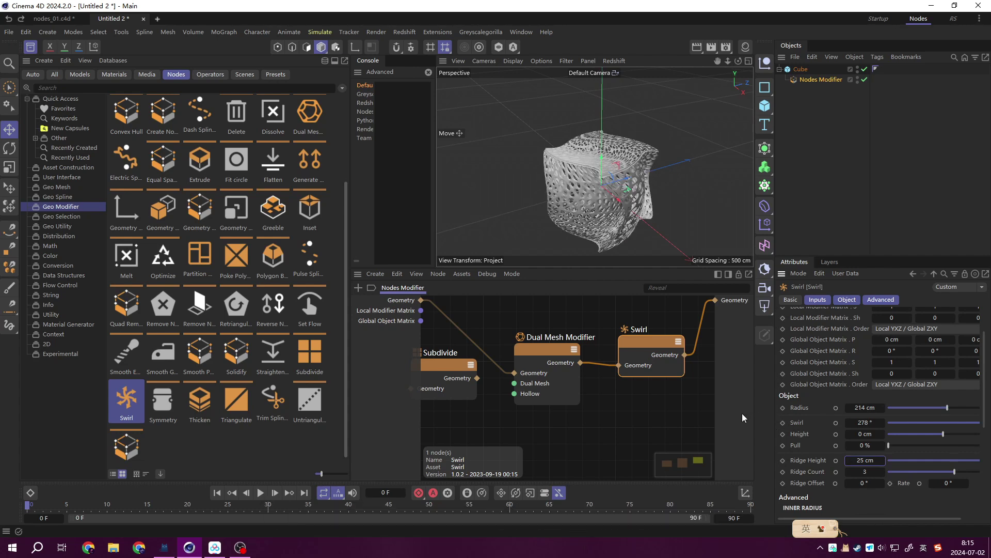
- Raise Swirl Pull to 57% to pinch the lattice into a star-like form
drag(775, 411, 724, 412)
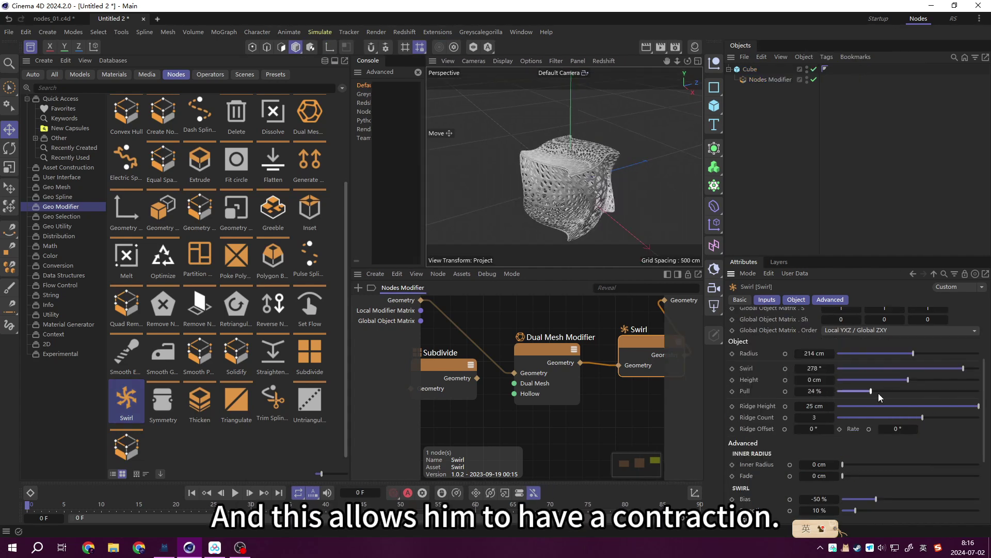
mouse_move(872, 392)
mouse_down()
mouse_move(898, 393)
mouse_move(861, 395)
mouse_move(948, 393)
mouse_move(810, 401)
mouse_move(914, 395)
mouse_up()
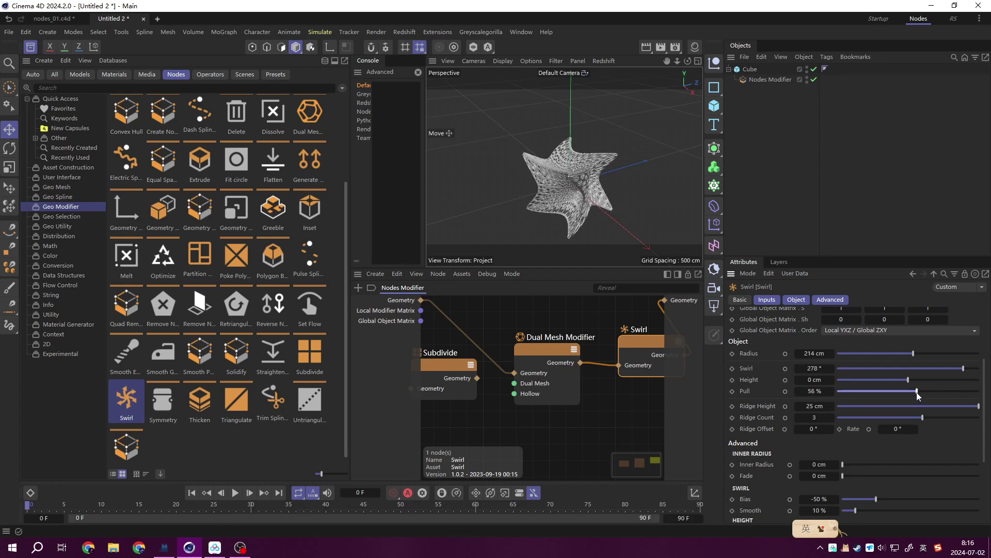
drag(915, 396, 920, 396)
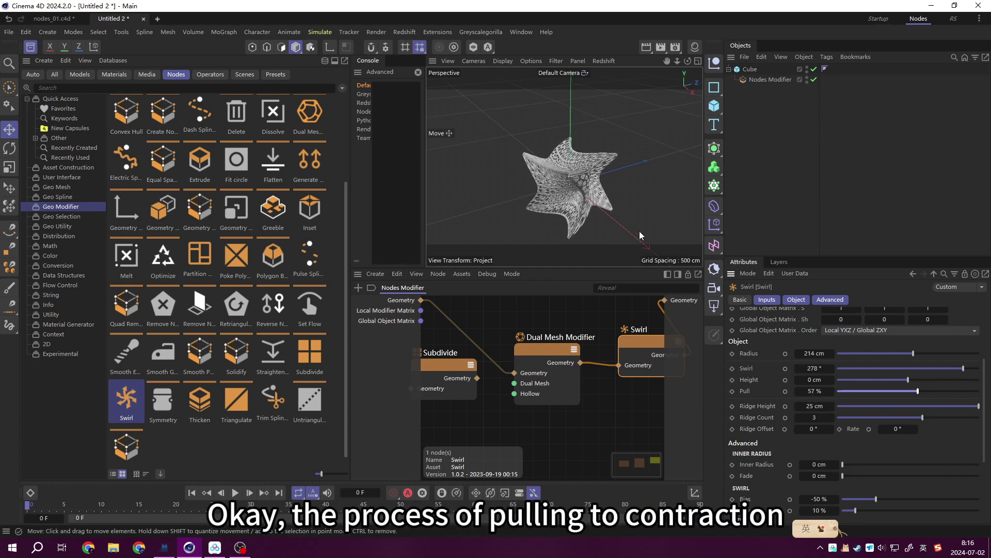
scroll(604, 191, up, 3)
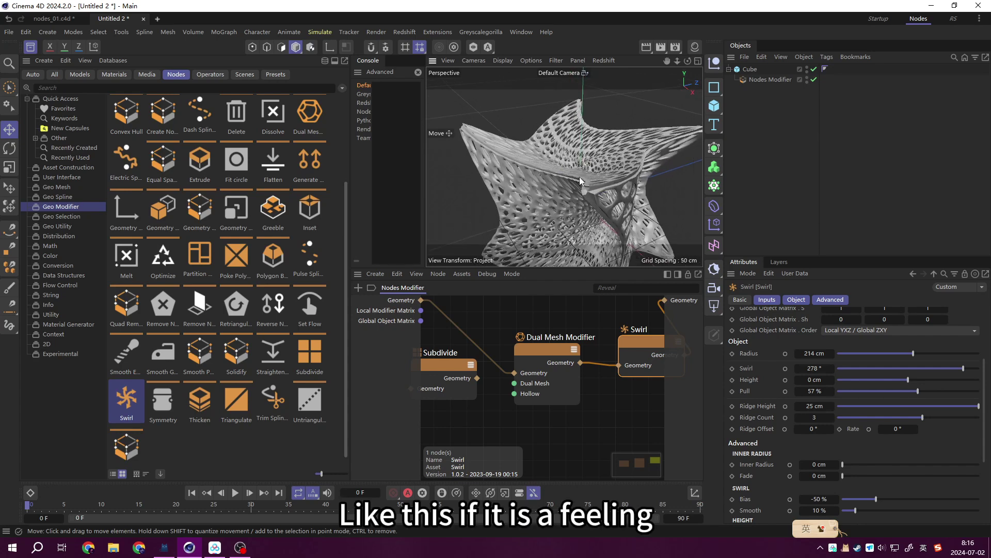
scroll(614, 188, up, 3)
scroll(625, 186, up, 3)
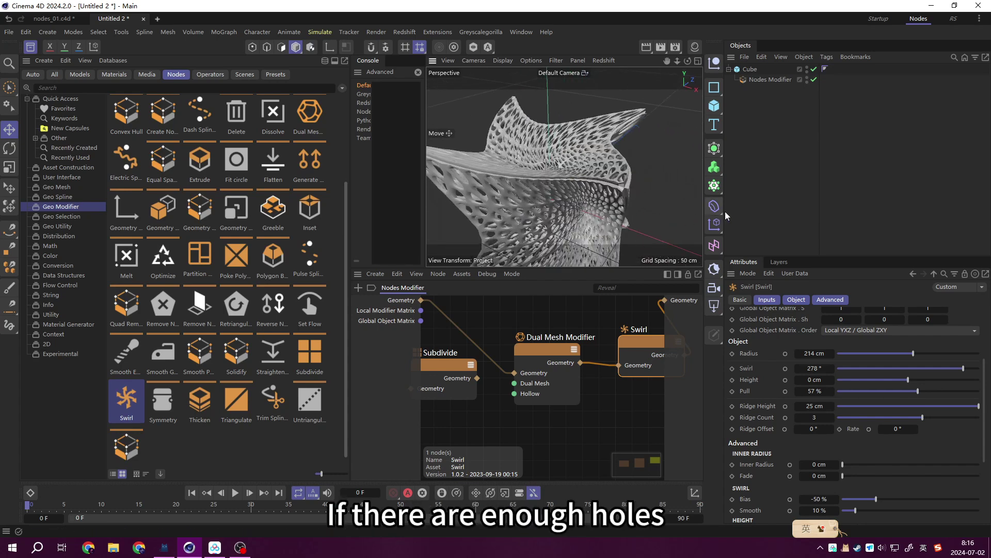
drag(724, 212, 792, 211)
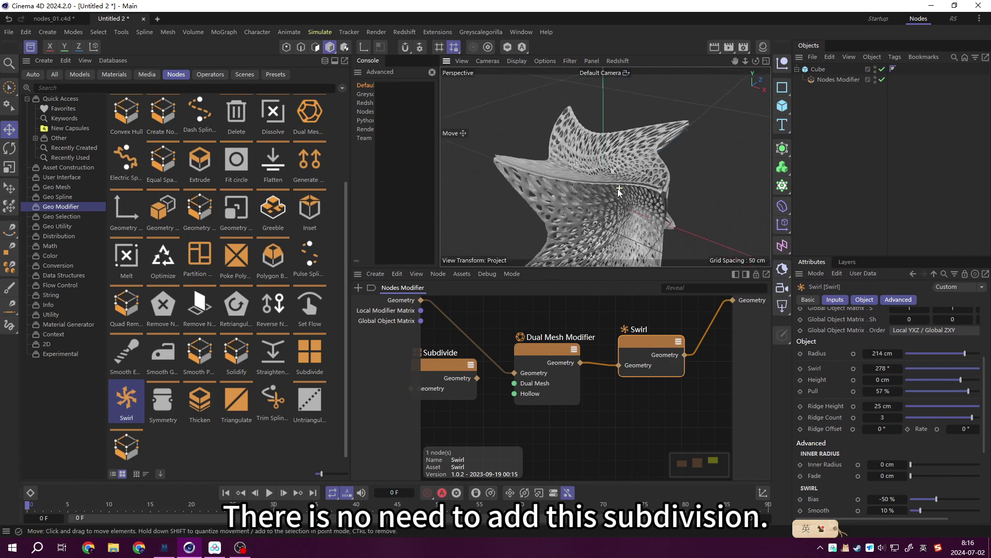
- Bypass the first Subdivide node and orbit in to inspect the lattice holes
click(447, 364)
key(Delete)
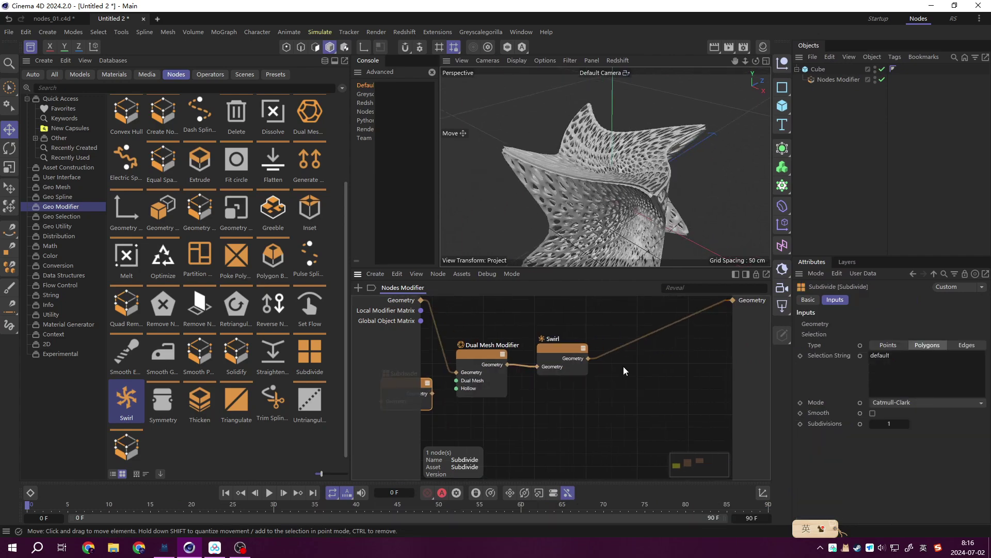
alt+drag(624, 207, 360, 289)
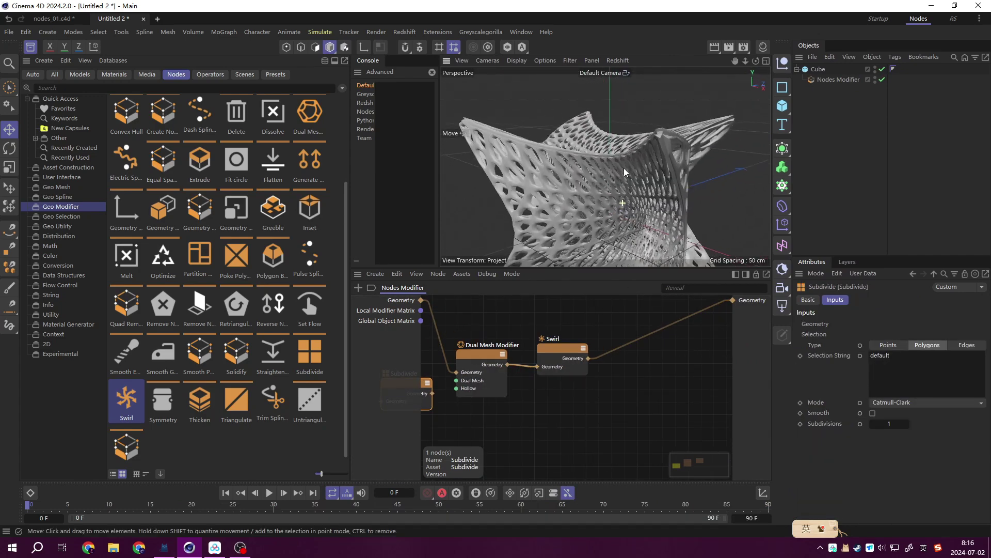
alt+drag(631, 162, 521, 191)
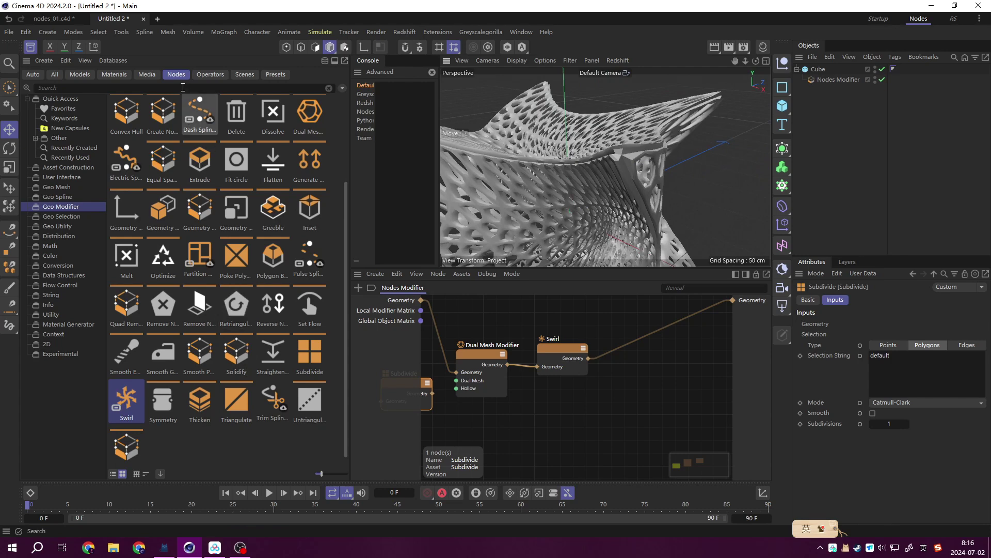
scroll(153, 421, down, 1)
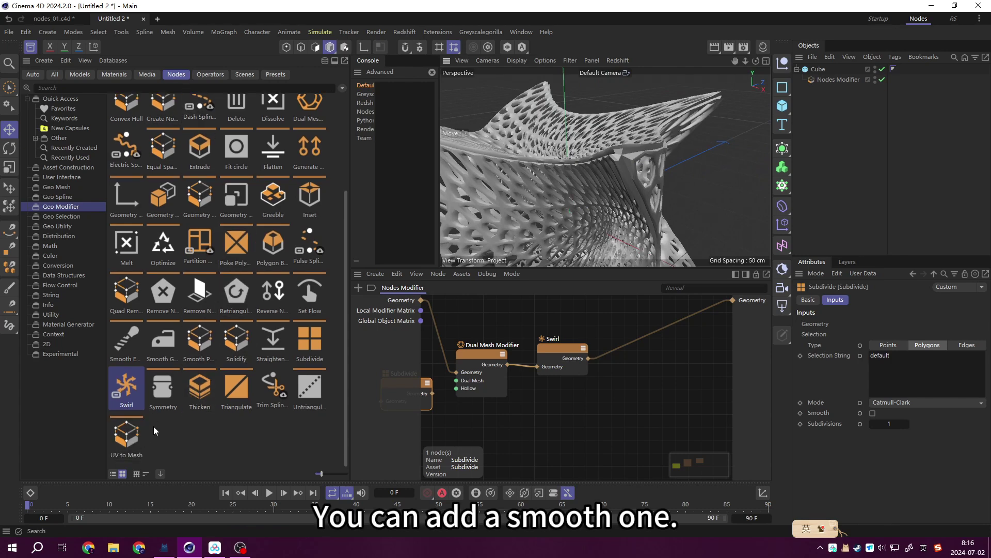
scroll(155, 320, up, 3)
scroll(150, 289, up, 1)
scroll(183, 266, down, 4)
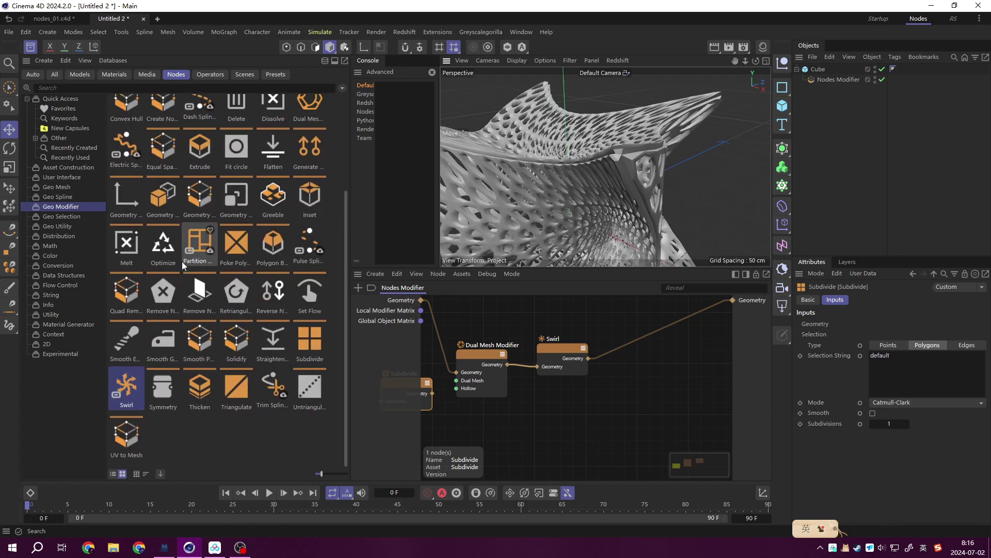
- Insert Smooth Geometry after the Swirl, followed by a new Subdivide node
mouse_move(162, 340)
mouse_down()
mouse_move(607, 339)
mouse_move(640, 349)
mouse_up()
alt+drag(609, 170, 537, 192)
scroll(504, 413, down, 2)
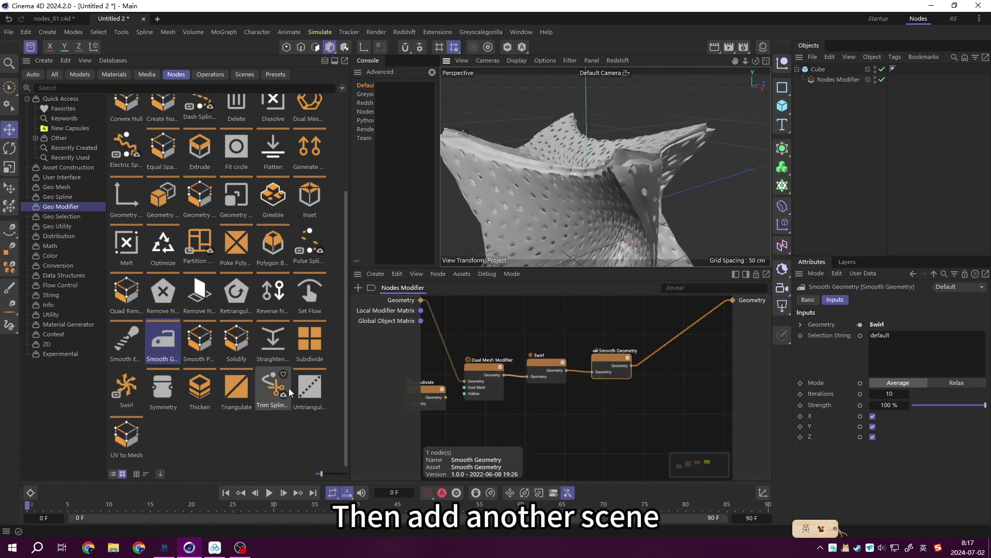
mouse_move(310, 341)
mouse_down()
mouse_move(531, 398)
mouse_move(670, 347)
mouse_up()
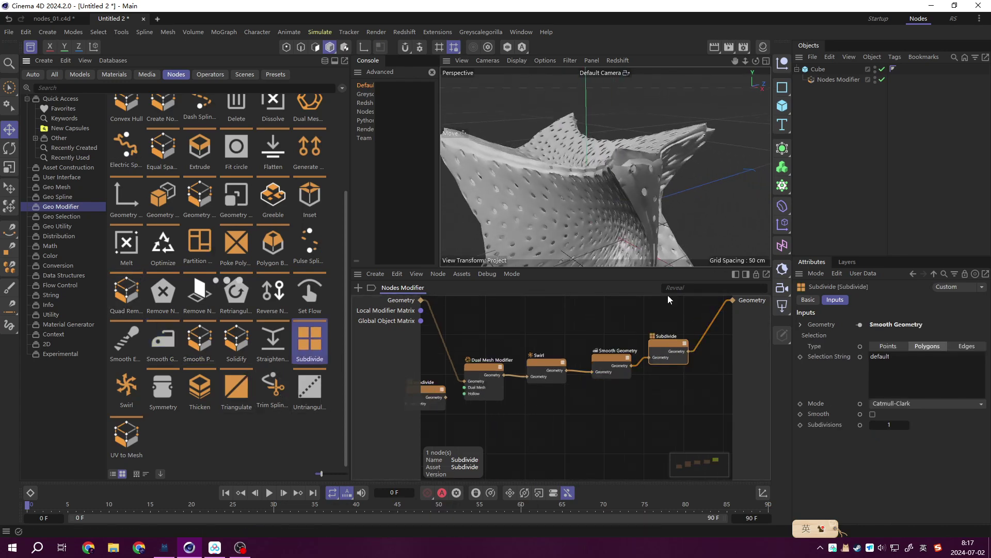
alt+drag(634, 194, 651, 194)
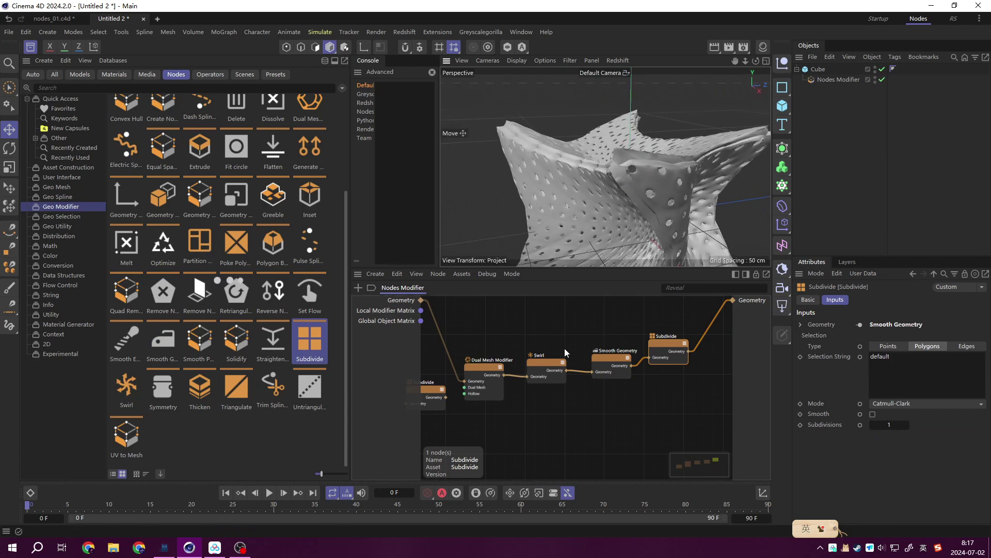
middle_drag(565, 353, 622, 354)
alt+drag(594, 181, 558, 183)
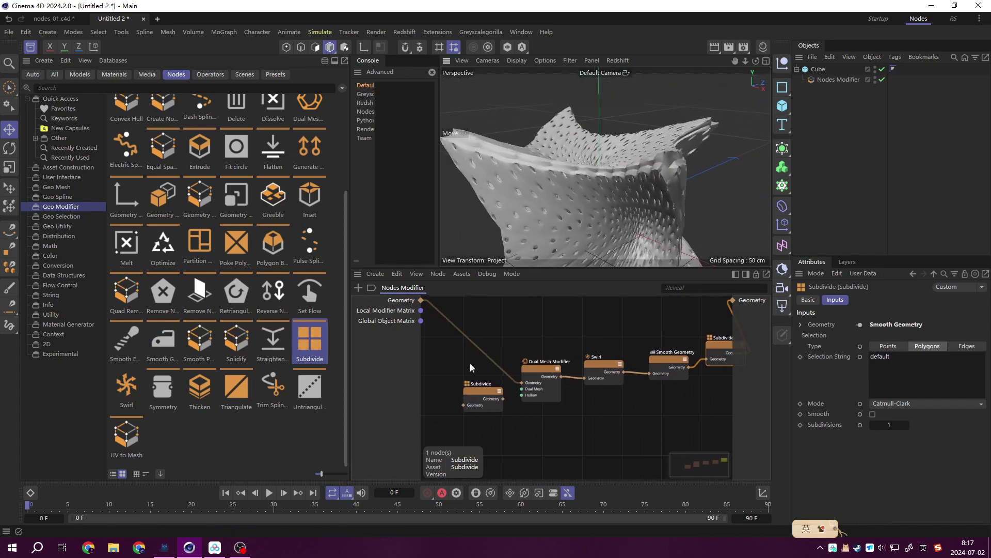
- Remove the Subdivide feeding the Dual Mesh Modifier and check the final Subdivide at 2 subdivisions
drag(310, 346, 474, 339)
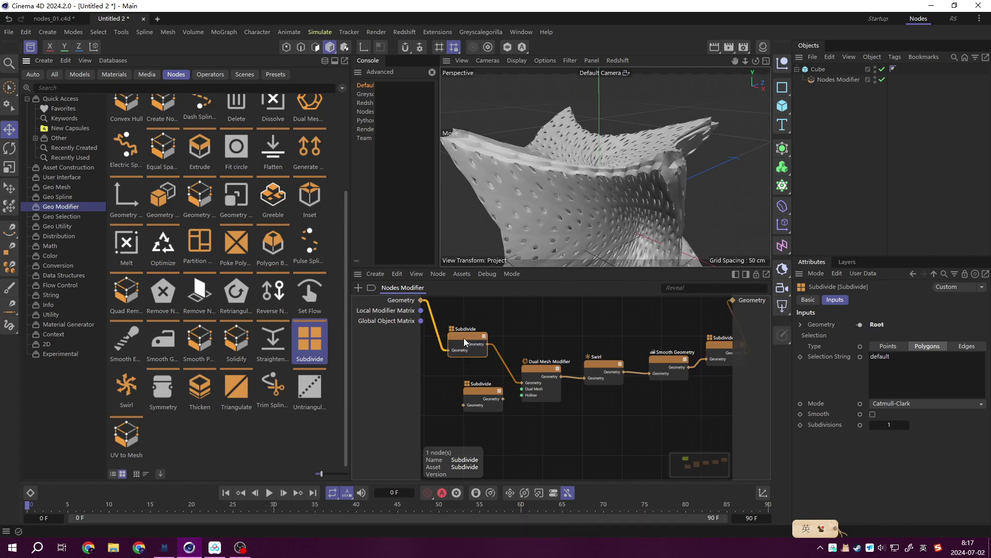
scroll(464, 323, up, 1)
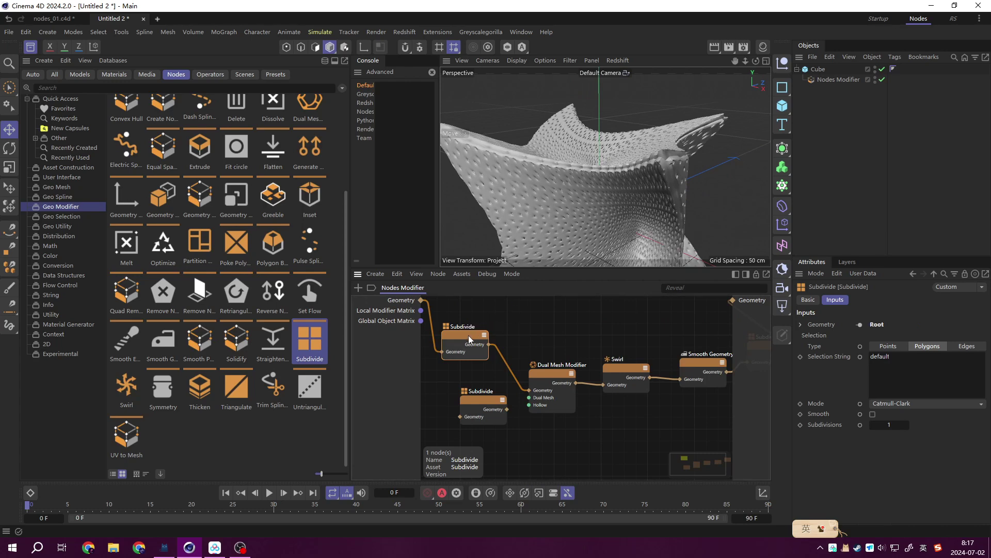
key(Delete)
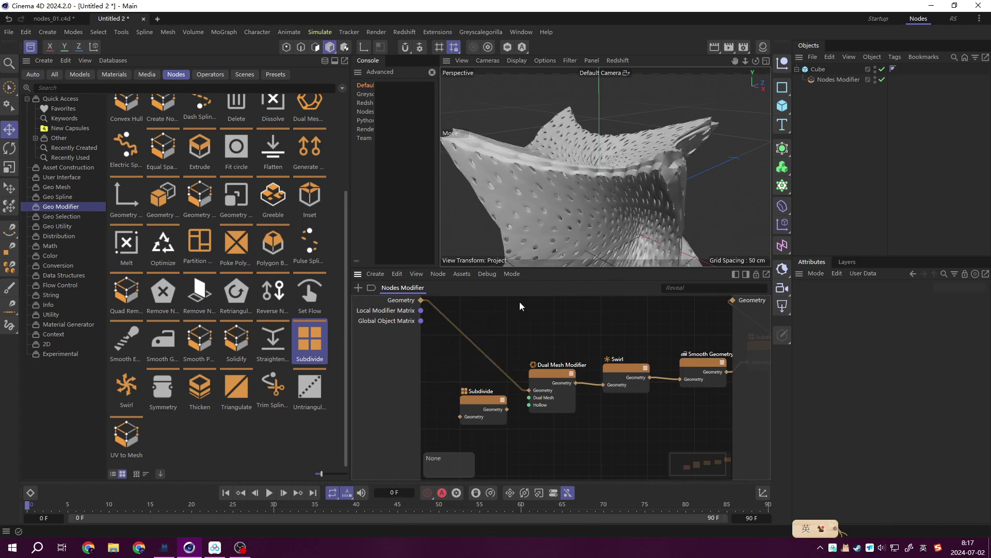
middle_drag(520, 306, 460, 303)
click(598, 200)
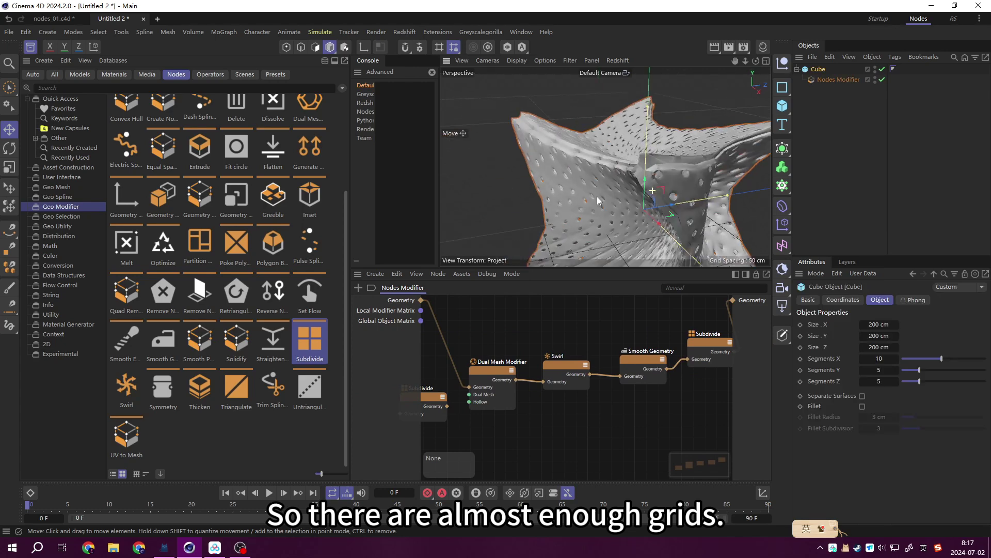
middle_drag(718, 345, 633, 346)
click(633, 346)
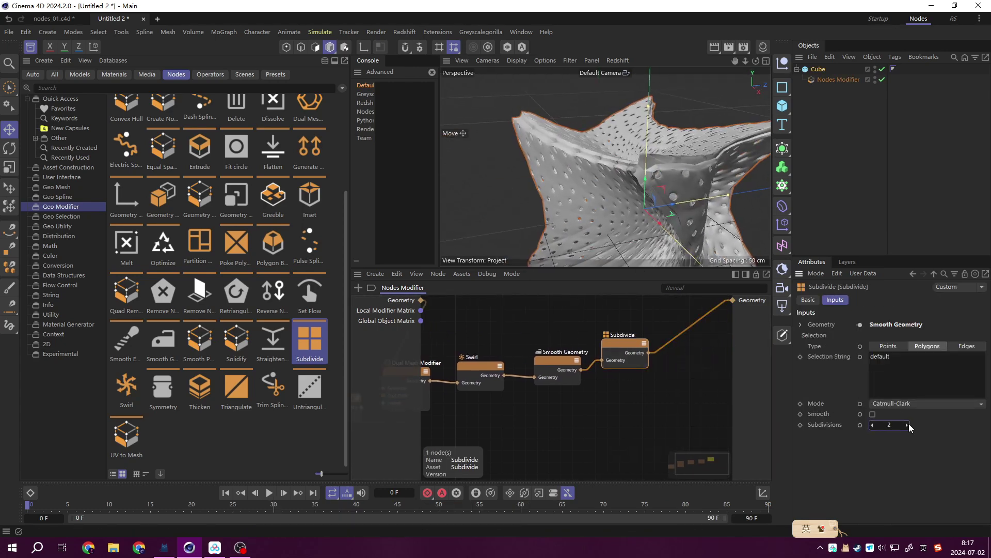
alt+drag(594, 217, 550, 259)
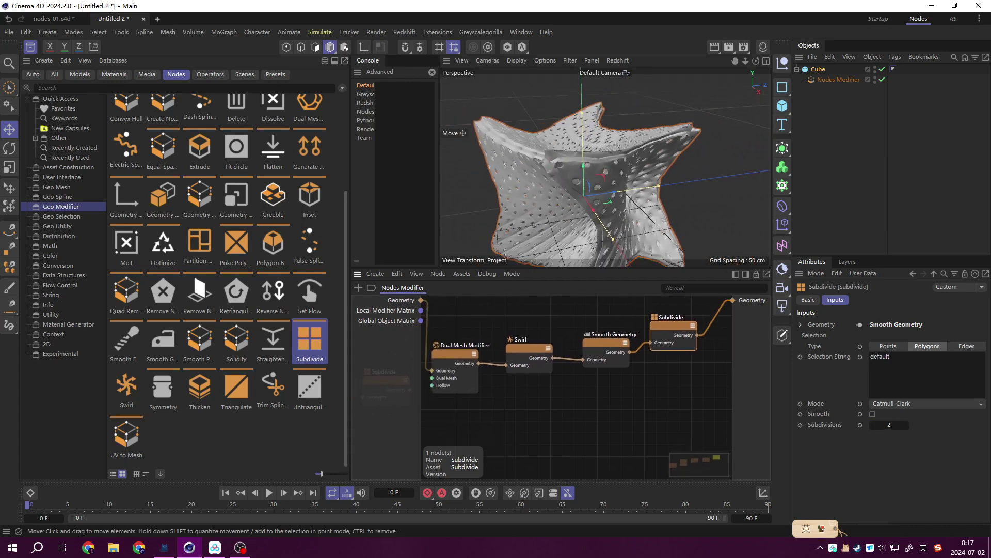
- Cut the cube's X segments from 10 to 5 and review the Smooth Geometry and Subdivide nodes
click(813, 71)
text(5)
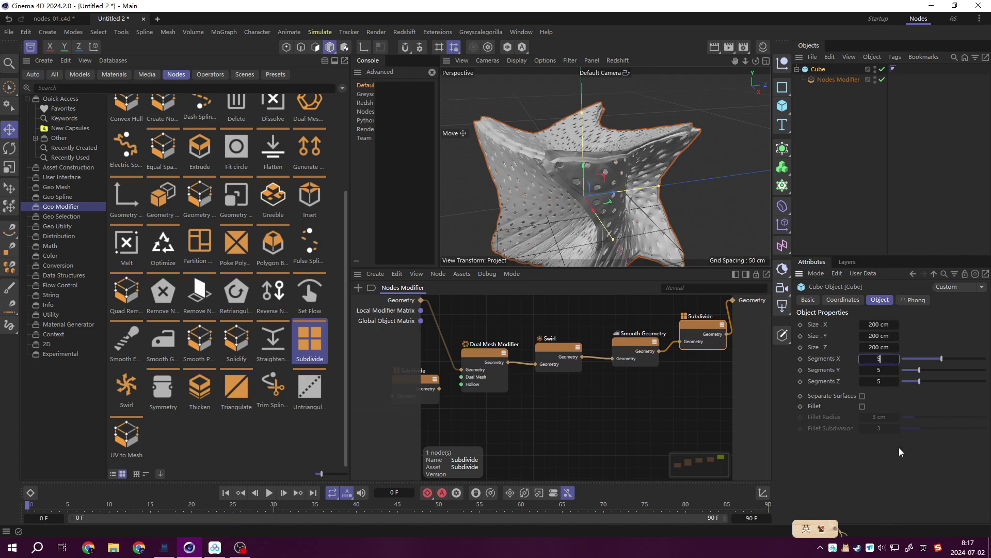
key(Return)
mouse_move(598, 252)
alt+mouse_down()
mouse_move(626, 214)
mouse_move(656, 209)
alt+mouse_up()
click(637, 343)
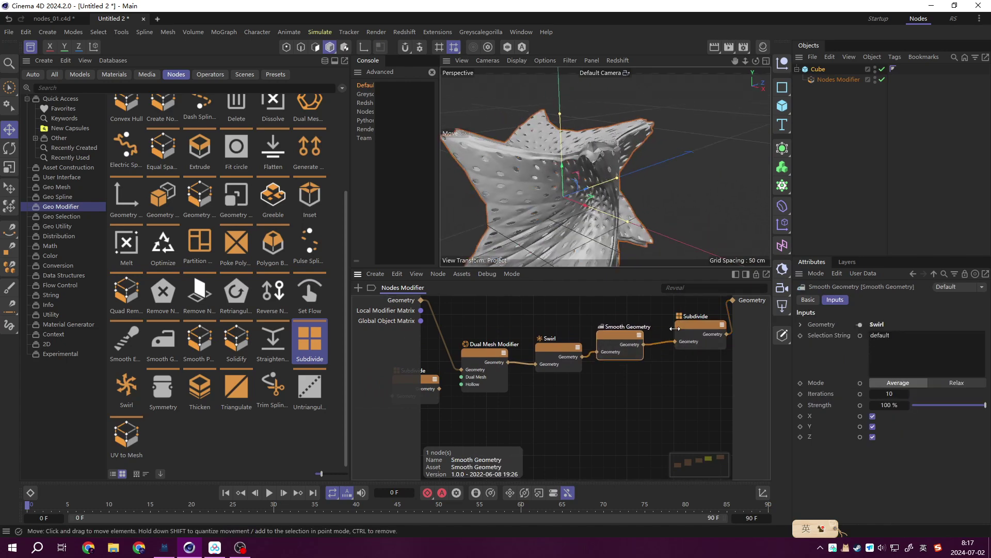
click(702, 324)
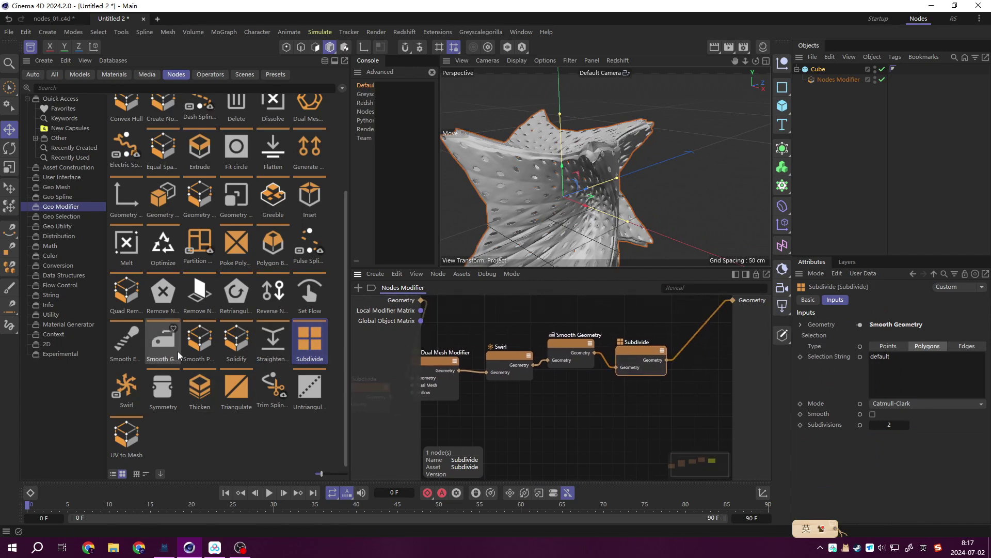
- Insert a Smooth Geometry node (Average, 10 iterations, 100% strength) after the second Subdivide
drag(163, 342, 670, 386)
drag(696, 342, 694, 341)
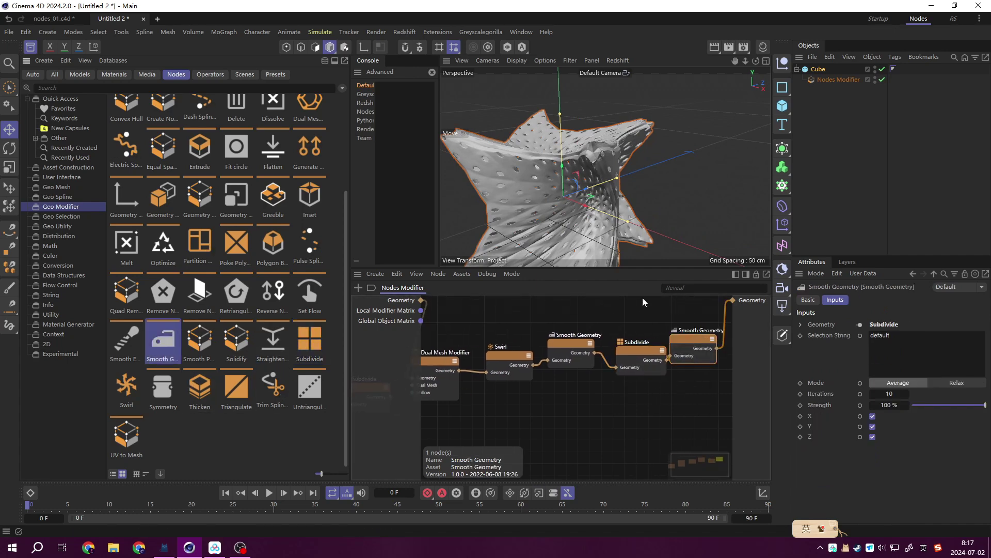
mouse_move(594, 197)
alt+mouse_down()
mouse_move(645, 181)
mouse_move(693, 191)
mouse_move(662, 227)
alt+mouse_up()
click(640, 348)
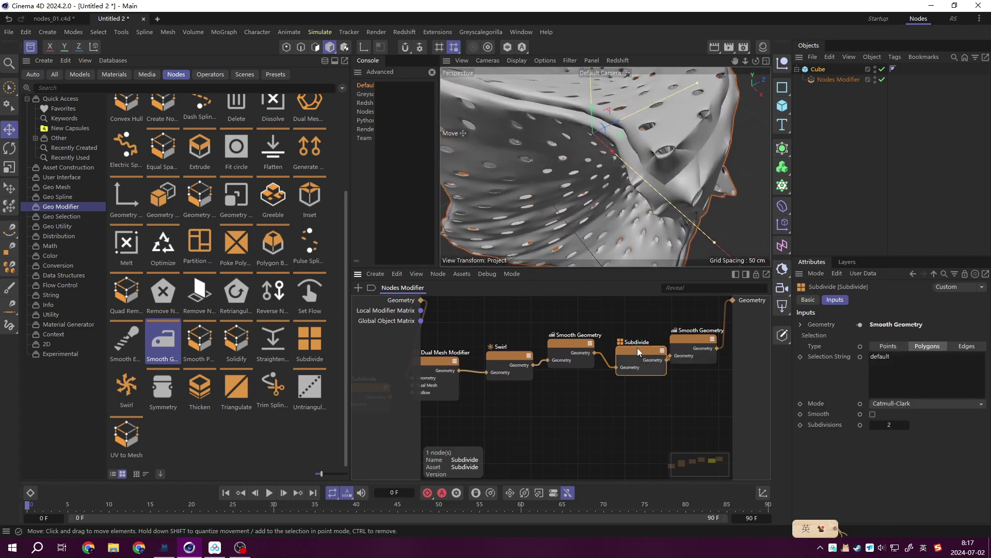
drag(638, 353, 626, 353)
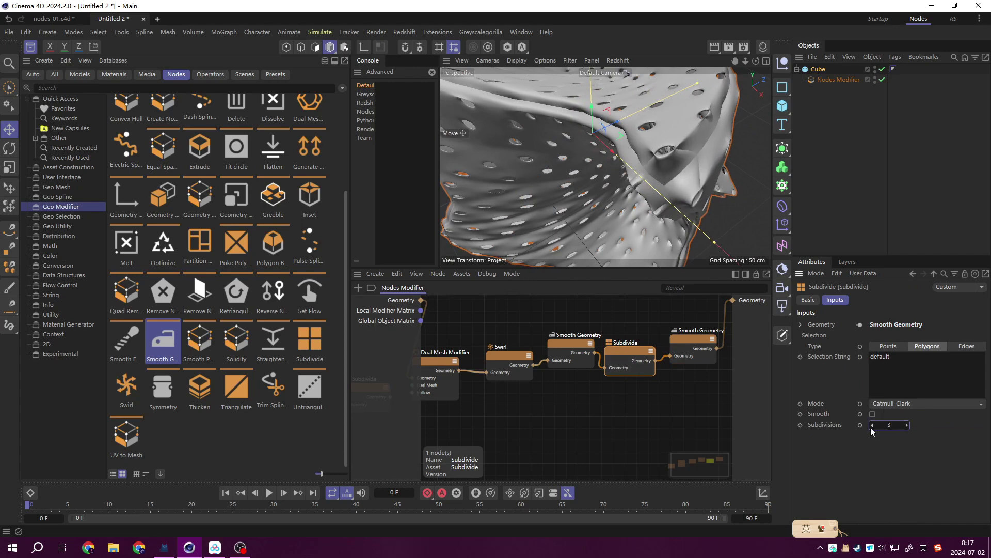
alt+drag(658, 201, 723, 155)
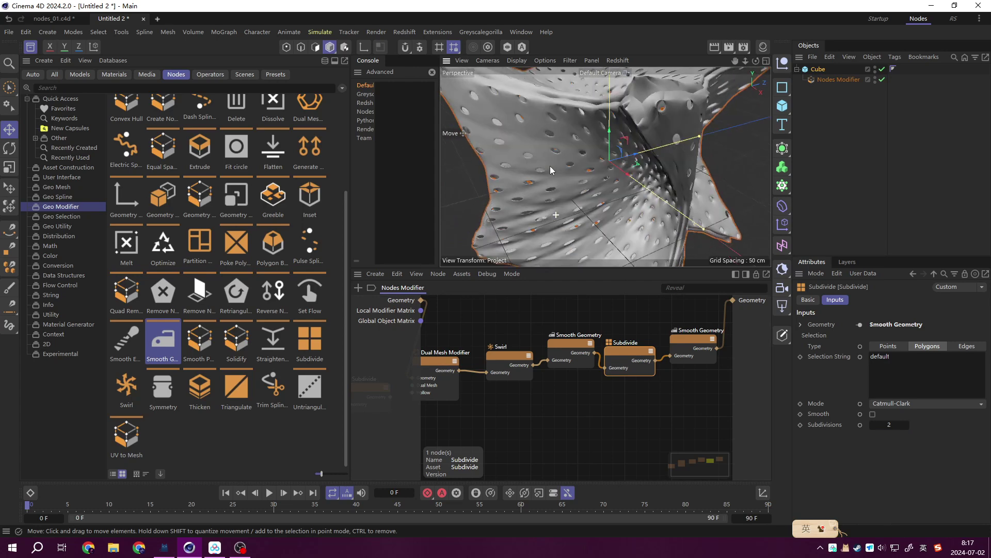
- Reduce the cube to 1 segment on X, Y and Z
click(819, 69)
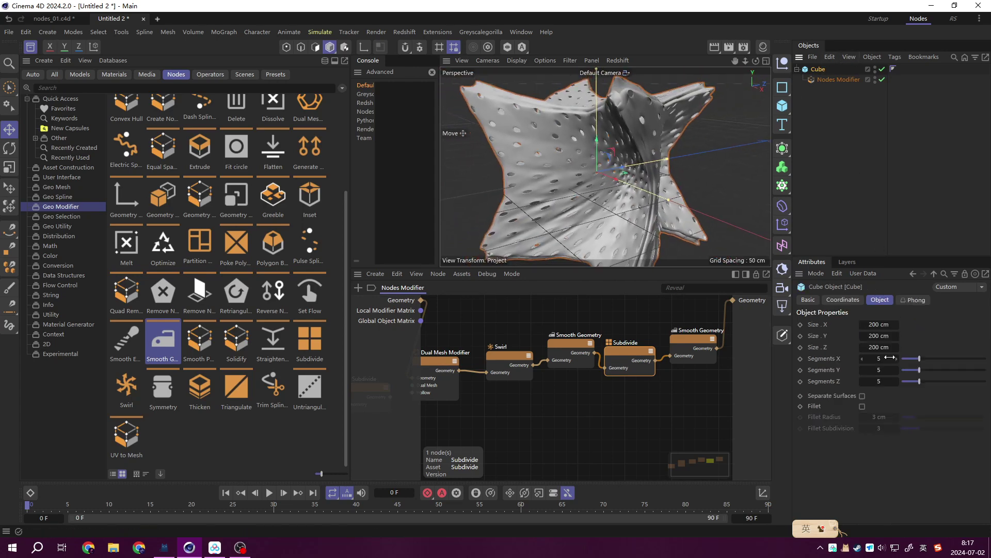
double_click(879, 369)
text(1)
key(Return)
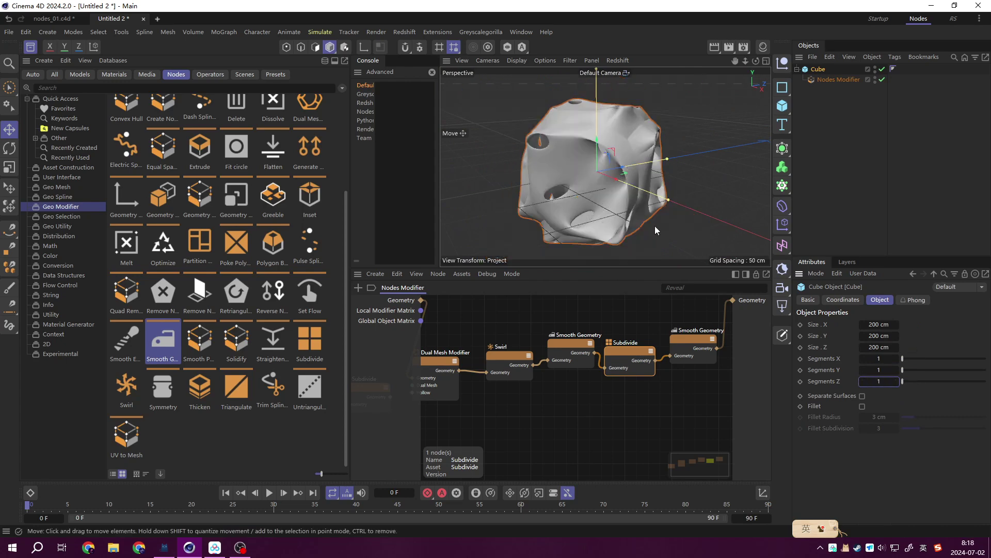
- Insert a Subdivide node with 3 subdivisions ahead of the Dual Mesh Modifier
middle_drag(453, 375, 514, 382)
click(494, 378)
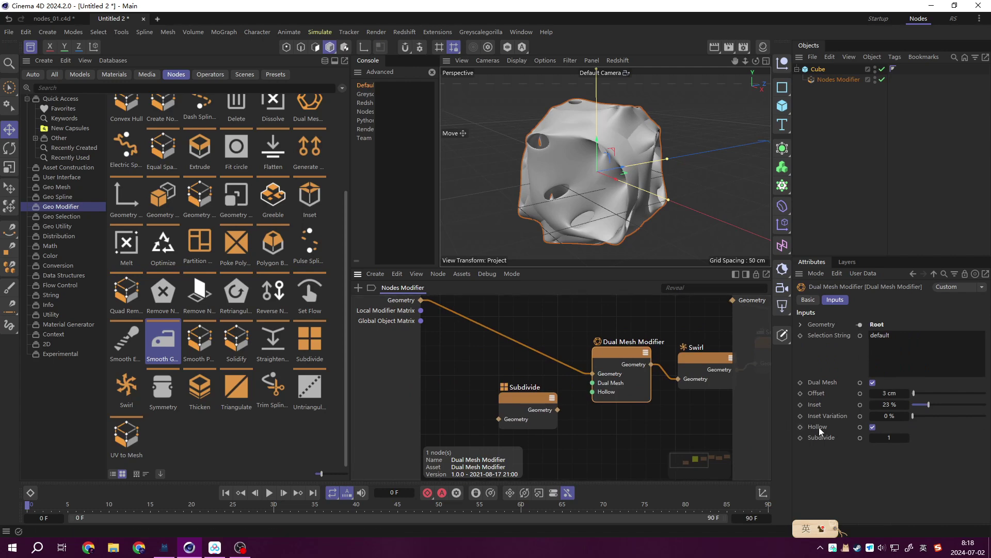
mouse_move(309, 341)
mouse_down()
mouse_move(432, 358)
mouse_move(490, 340)
mouse_up()
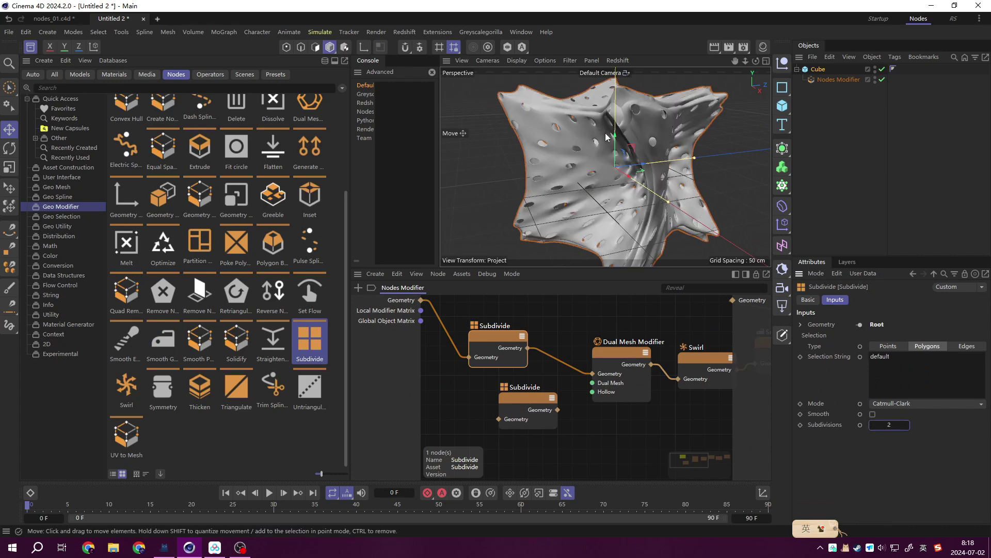
mouse_move(594, 155)
alt+mouse_down()
mouse_move(673, 146)
mouse_move(858, 420)
alt+mouse_up()
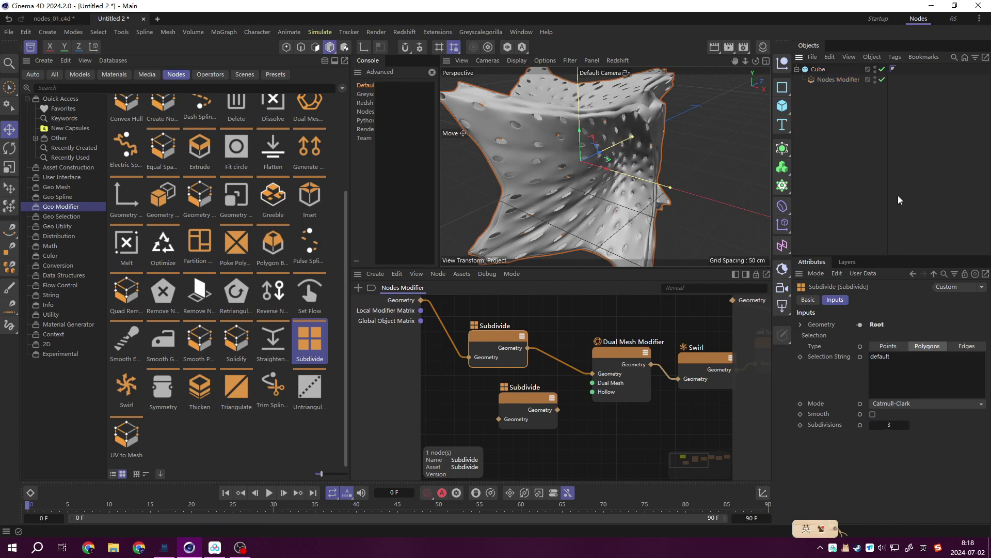
scroll(578, 237, up, 5)
alt+drag(577, 237, 570, 236)
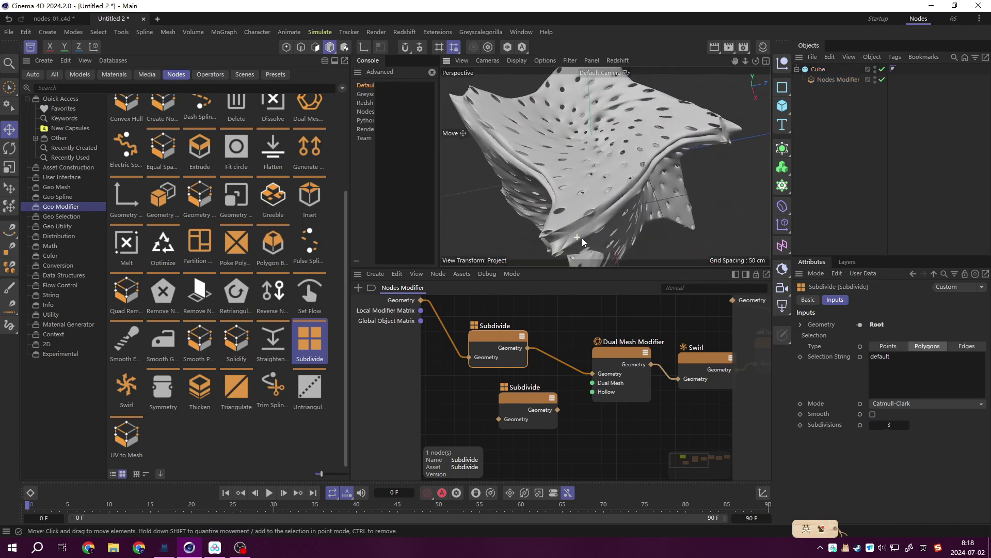
drag(619, 352, 601, 333)
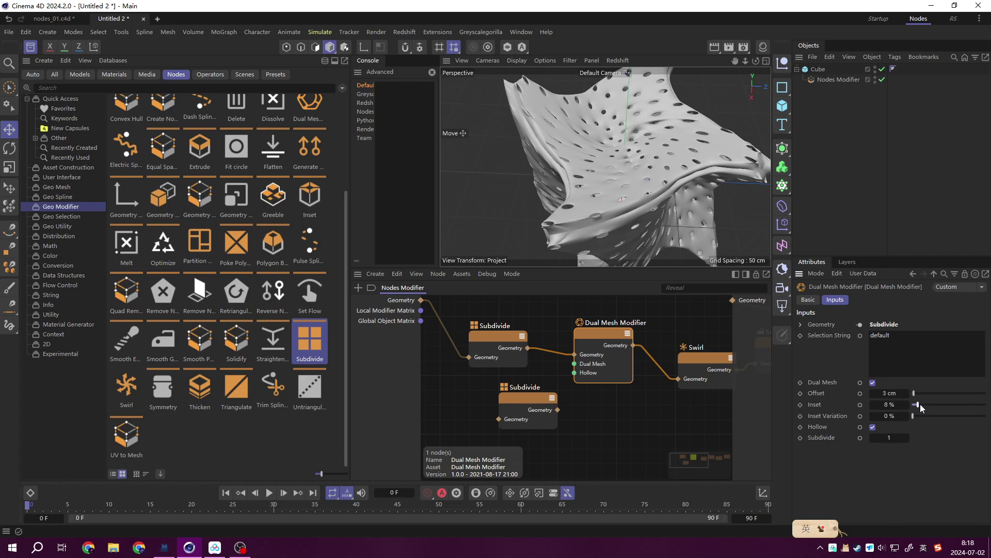
- Set the Dual Mesh Modifier to Offset 3 cm, Inset 80% and Inset Variation 39%
drag(920, 407, 938, 408)
drag(916, 396, 914, 396)
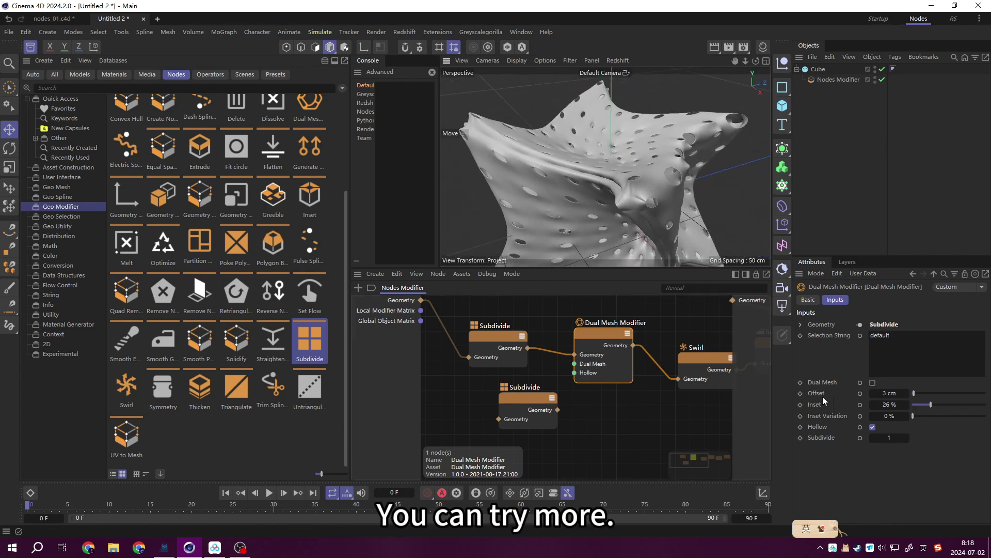
drag(928, 420, 938, 419)
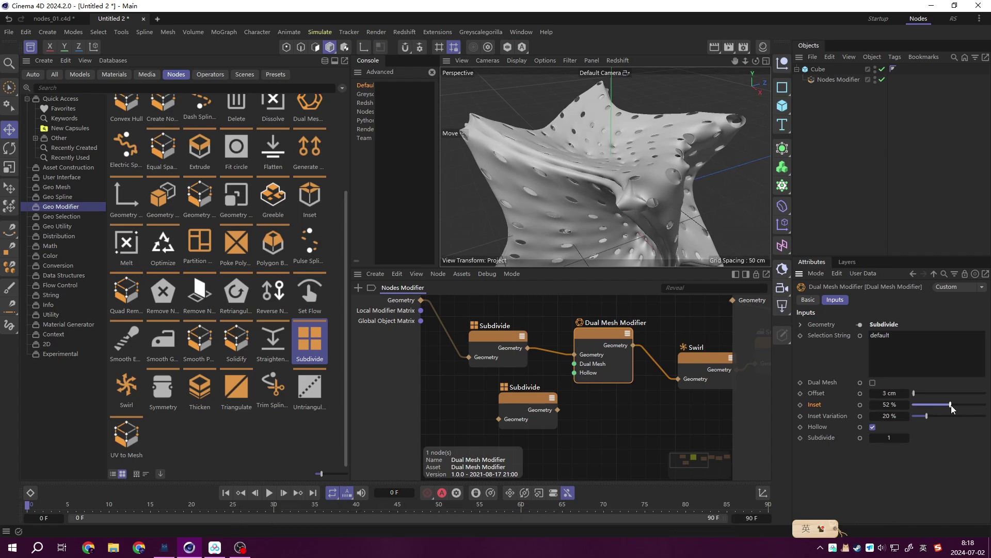
drag(964, 415, 943, 421)
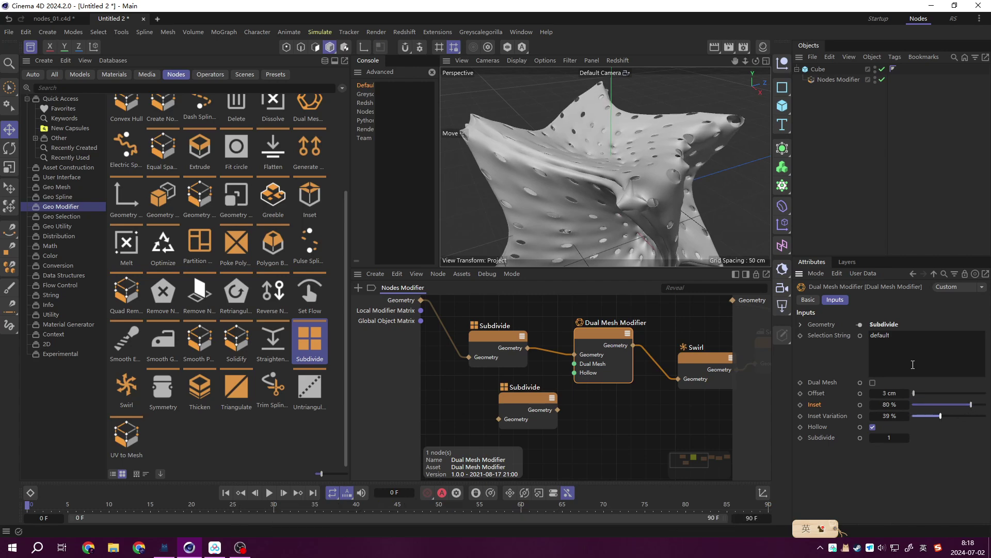
alt+drag(529, 170, 574, 173)
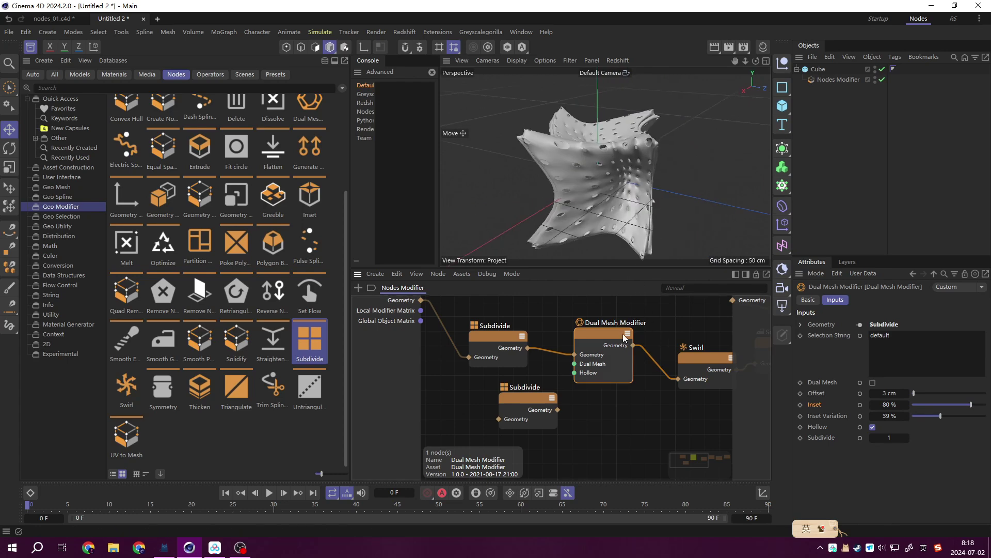
- Select the Swirl node and adjust its radius in the Attributes panel
click(705, 359)
middle_drag(723, 403, 639, 390)
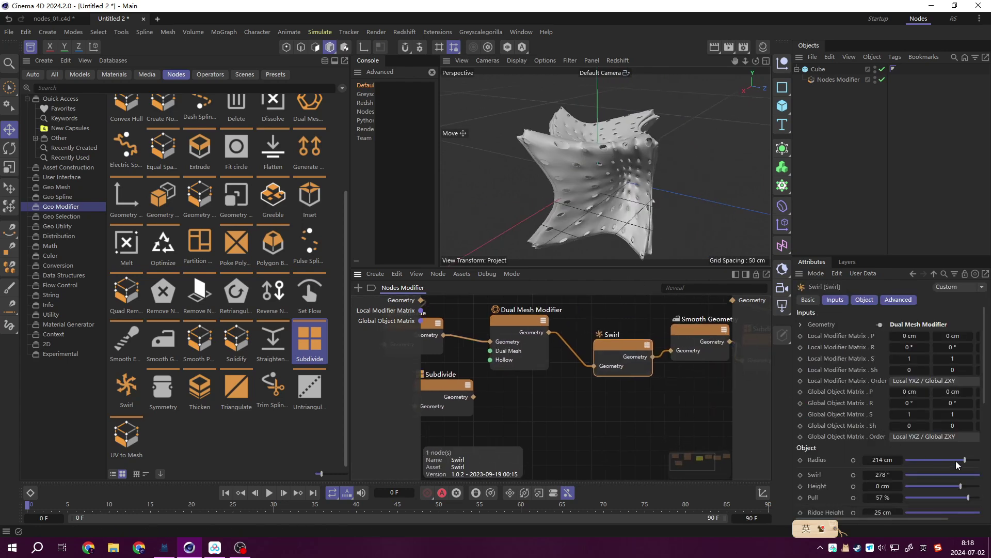
mouse_move(946, 461)
mouse_down()
mouse_move(928, 460)
mouse_move(974, 464)
mouse_up()
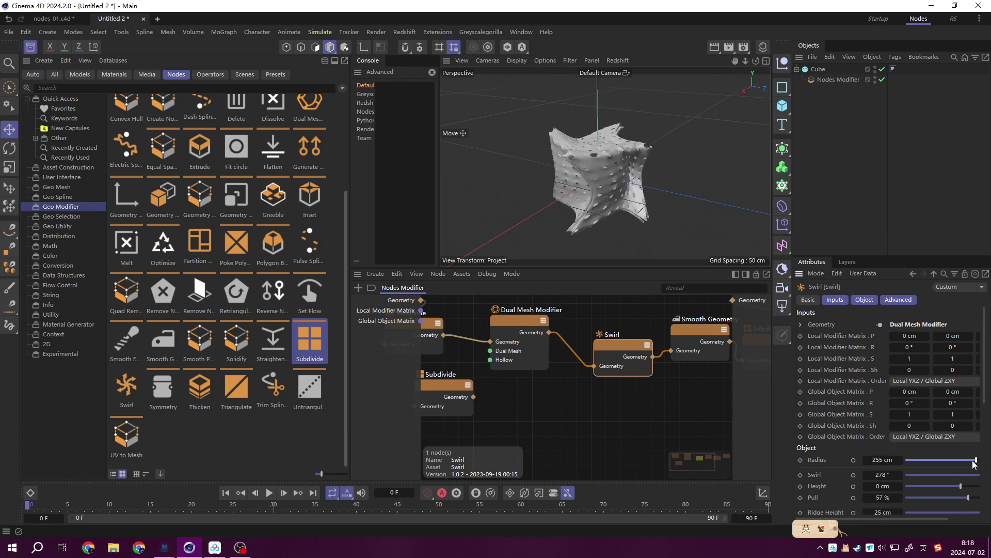
scroll(809, 464, down, 5)
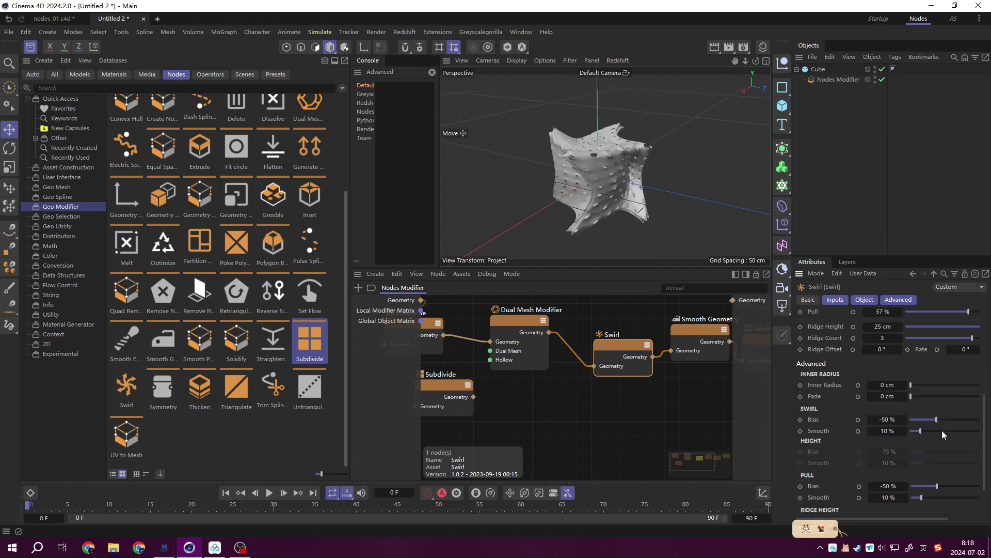
scroll(857, 436, down, 2)
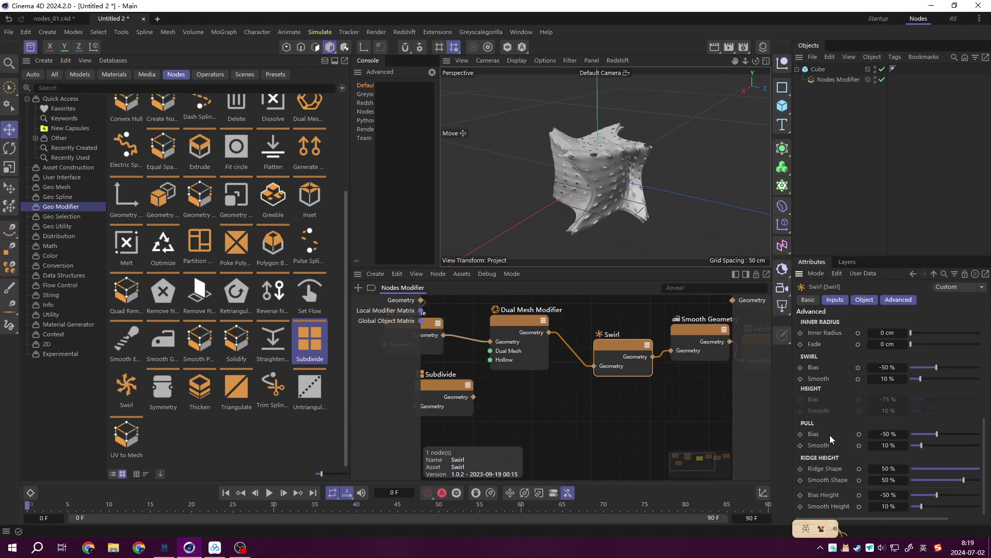
scroll(832, 438, up, 5)
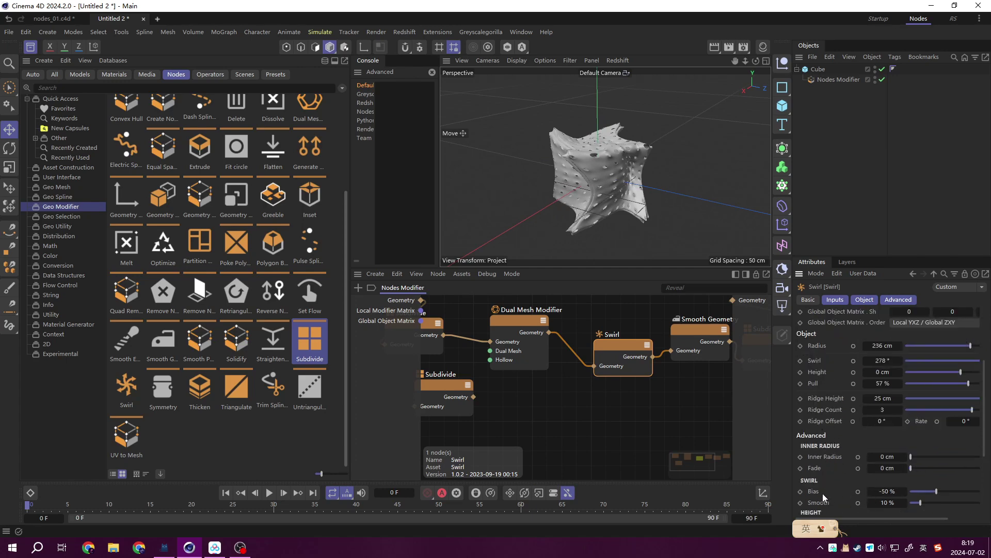
scroll(824, 498, down, 2)
scroll(829, 448, down, 3)
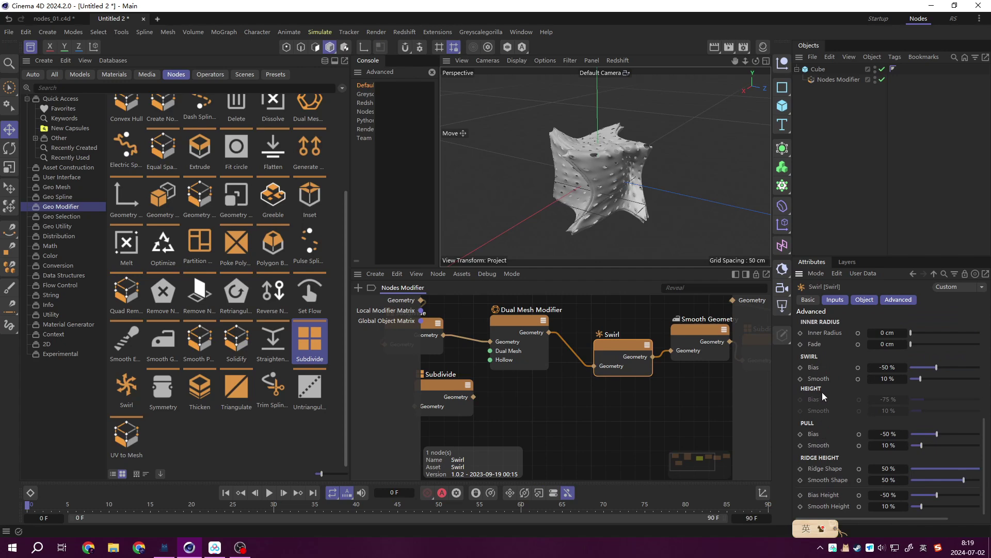
scroll(831, 420, up, 2)
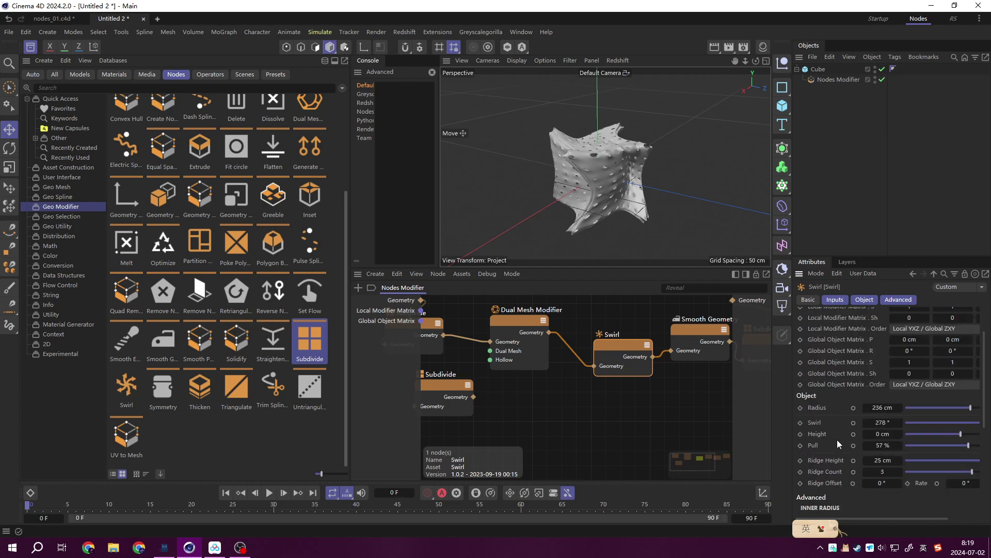
scroll(828, 453, up, 2)
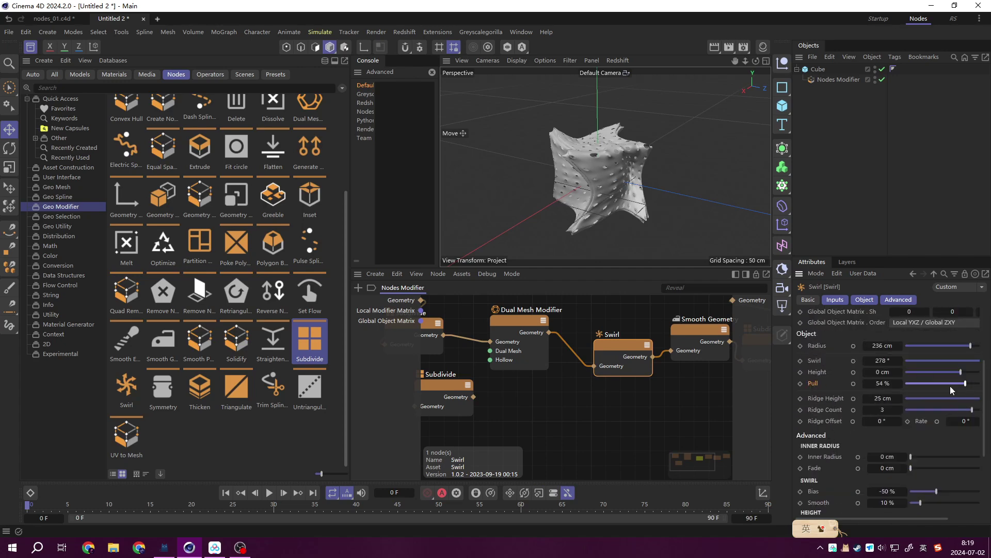
- Raise the Swirl's Pull from 54% to 60%
drag(952, 388, 972, 391)
mouse_move(645, 196)
alt+mouse_down()
mouse_move(693, 189)
mouse_move(619, 175)
alt+mouse_up()
scroll(619, 176, up, 3)
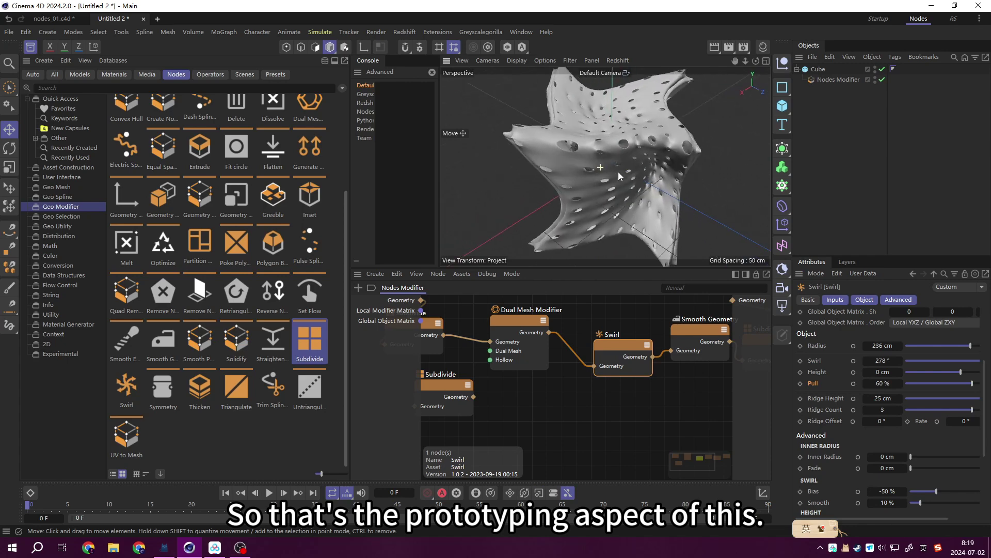
scroll(619, 176, down, 3)
scroll(485, 367, down, 3)
- Delete the loose Subdivide node and box-select the Subdivide and Smooth Geometry nodes
drag(481, 361, 501, 389)
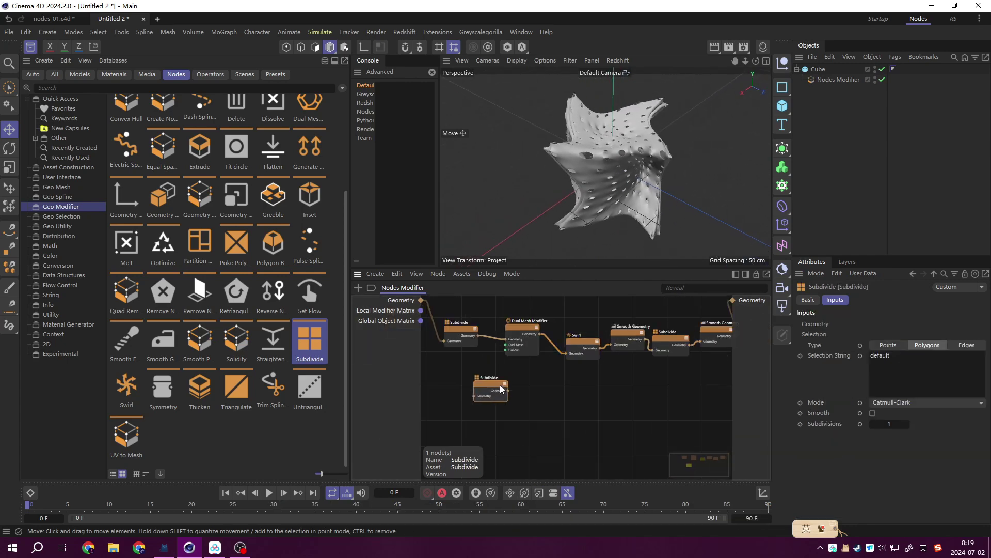
key(Delete)
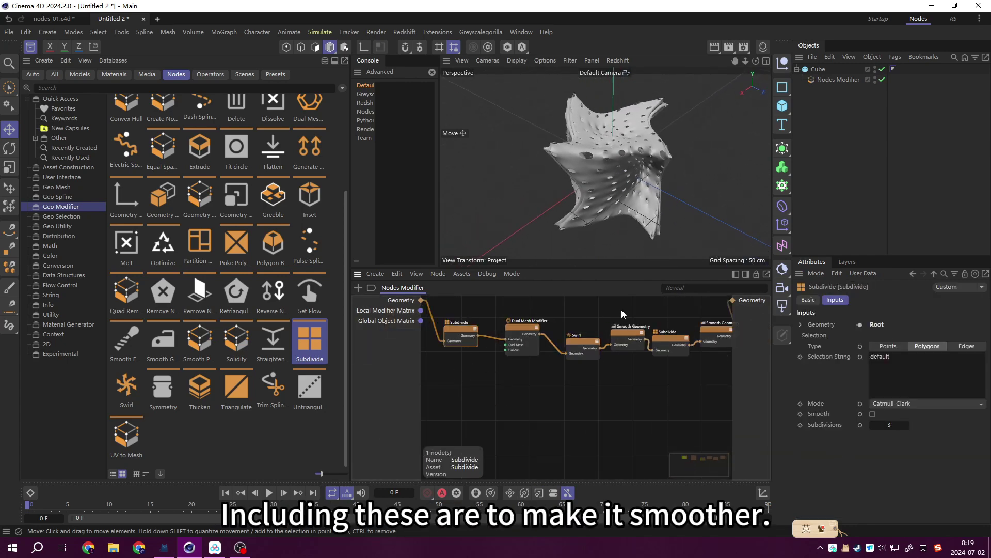
drag(621, 309, 714, 364)
scroll(563, 377, up, 2)
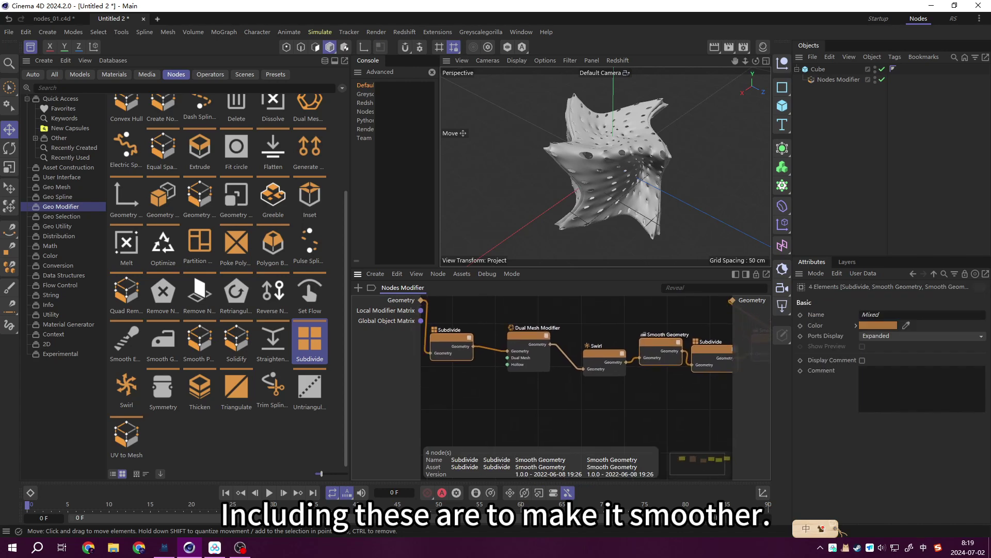
scroll(571, 382, up, 2)
scroll(573, 385, up, 2)
scroll(573, 384, up, 2)
- Reposition the Swirl and Dual Mesh Modifier nodes closer together in the graph
click(519, 347)
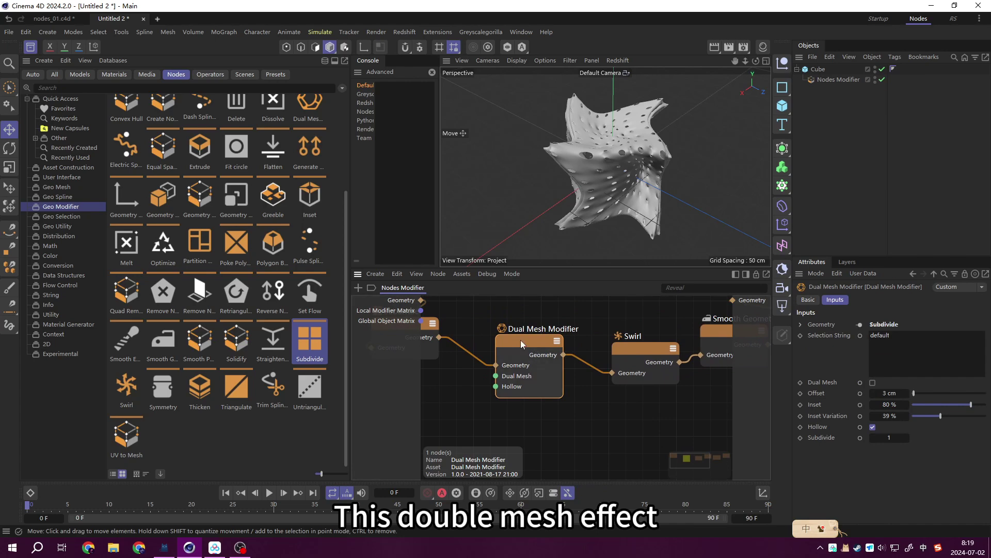
drag(643, 351, 620, 354)
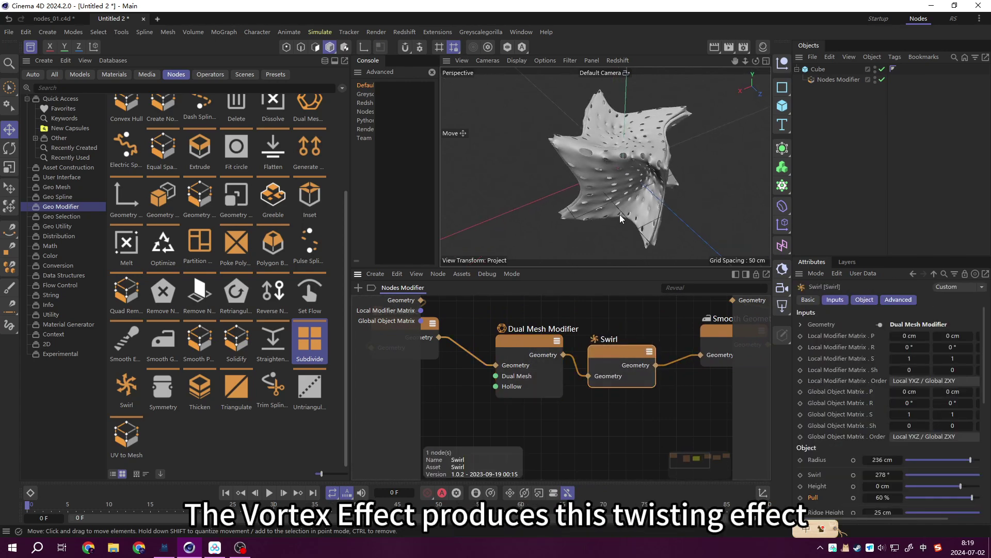
drag(518, 344, 497, 344)
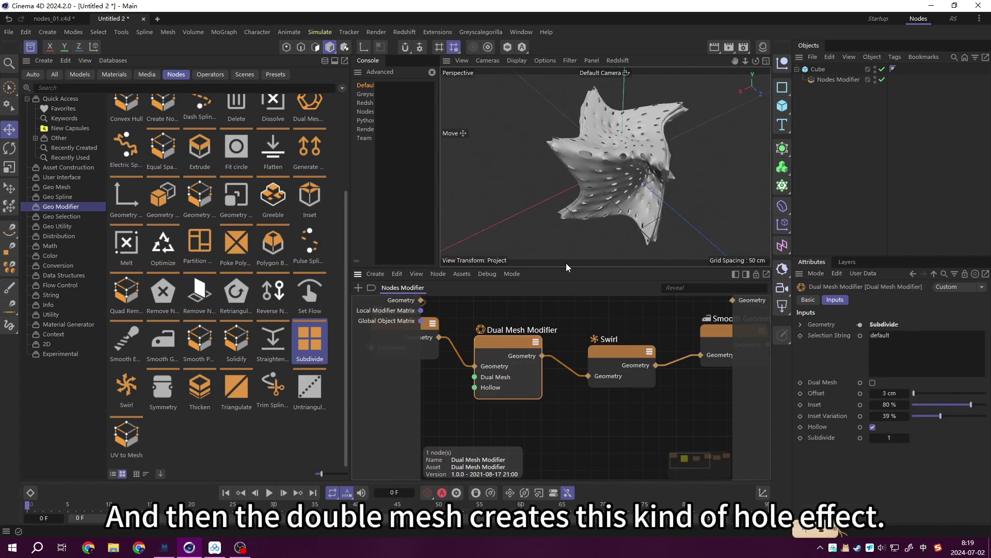
mouse_move(566, 266)
alt+mouse_down()
mouse_move(609, 211)
mouse_move(672, 185)
alt+mouse_up()
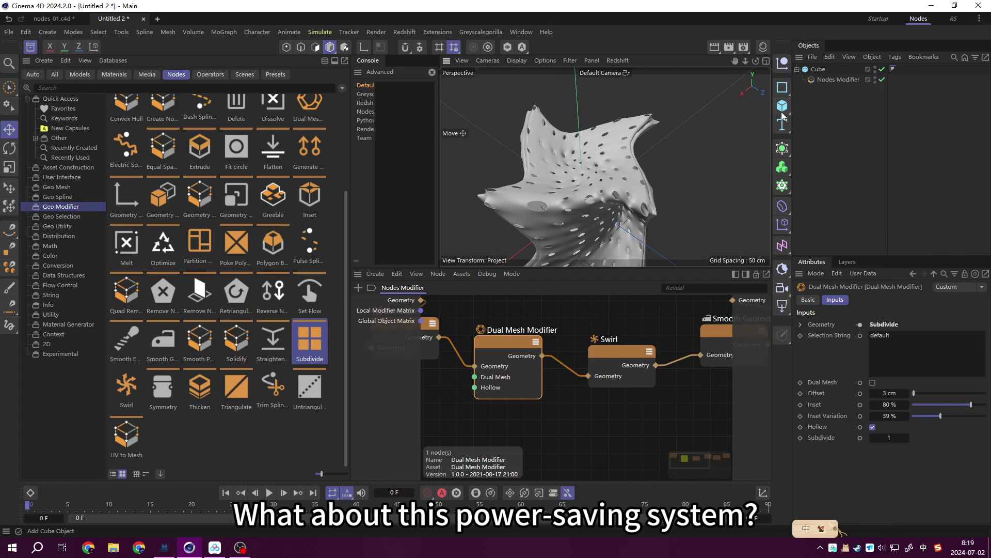
- Add a sphere and parent the Nodes Modifier under it to form a perforated lattice shell
drag(782, 116, 904, 157)
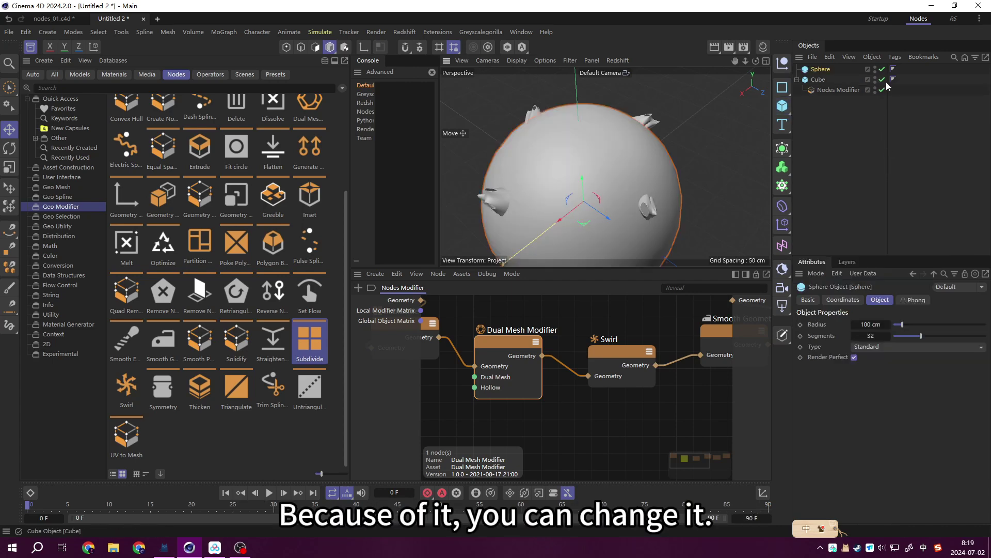
drag(830, 91, 829, 71)
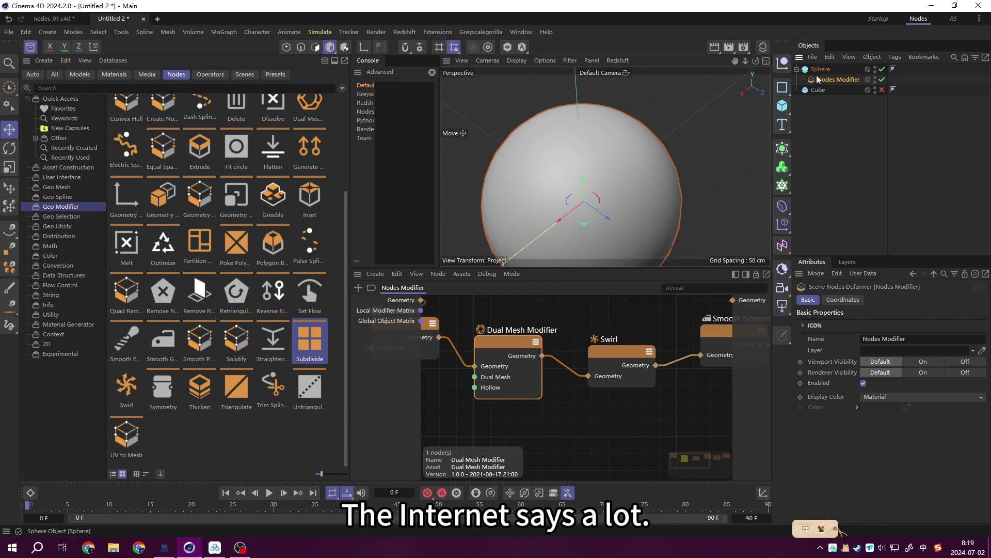
click(874, 138)
mouse_move(567, 170)
alt+mouse_down()
mouse_move(716, 118)
mouse_move(509, 127)
alt+mouse_up()
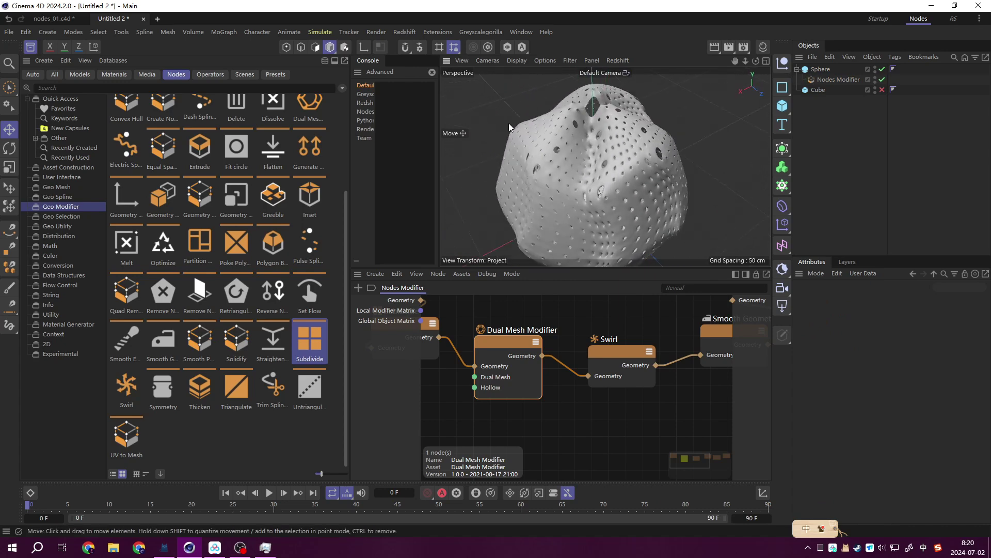
click(457, 342)
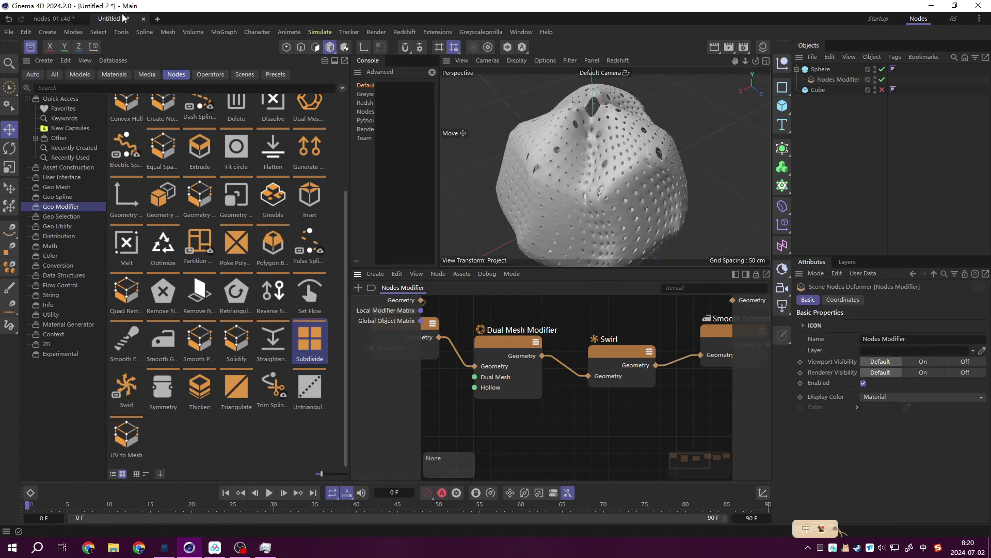
- Disable the Nodes Modifier and switch to the nodes_01.c4d scene in the Redshift layout
click(883, 79)
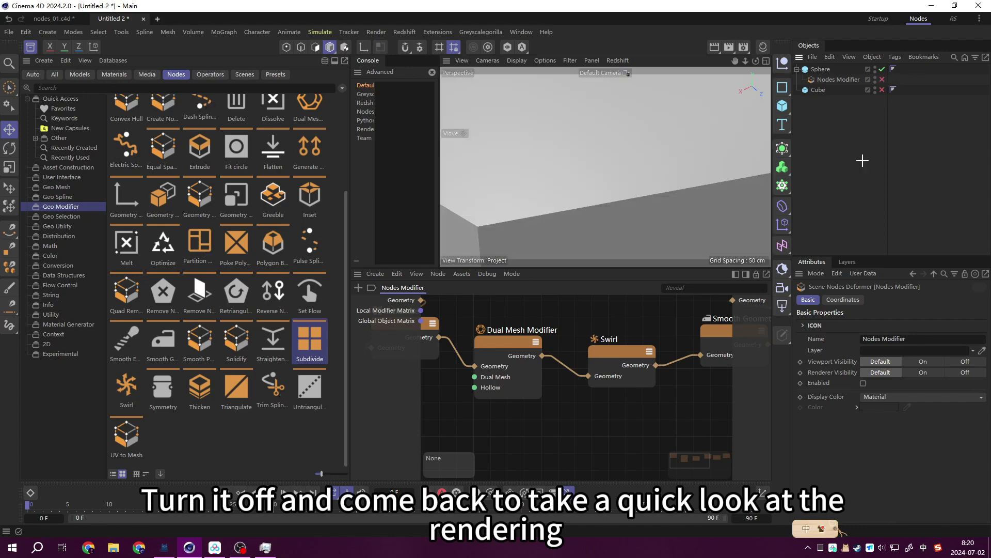
click(51, 18)
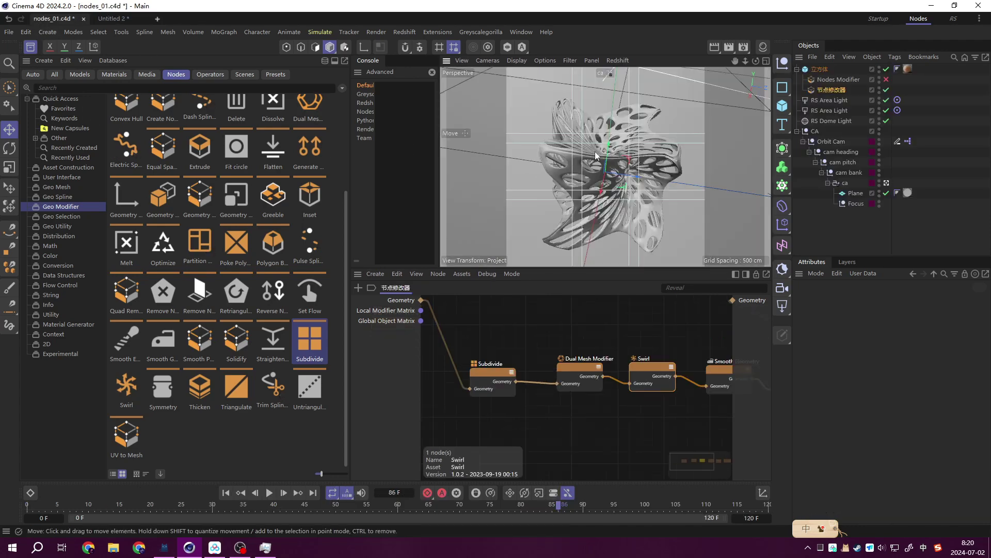
click(950, 20)
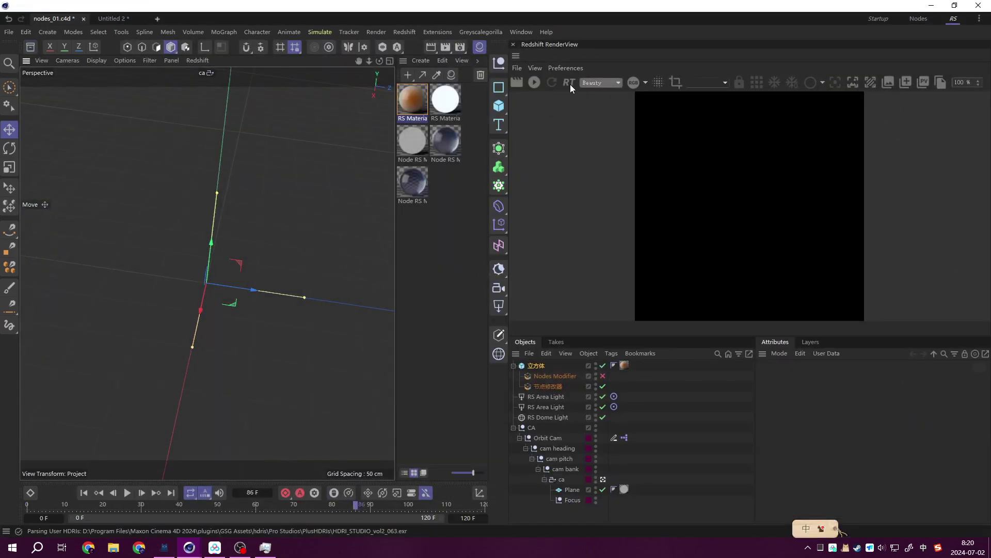
click(594, 202)
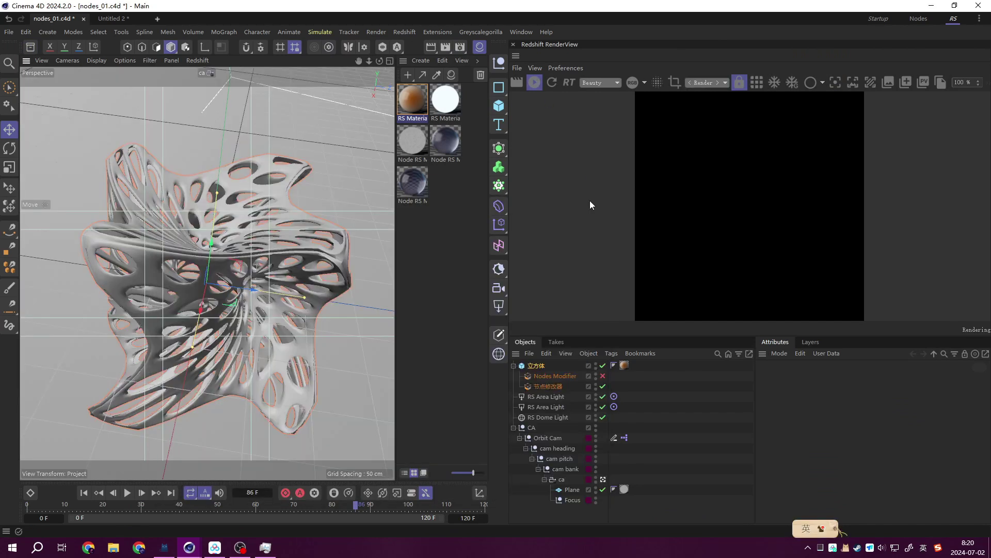
- Start the Redshift render preview and open RS Material.1's node graph
scroll(685, 199, down, 1)
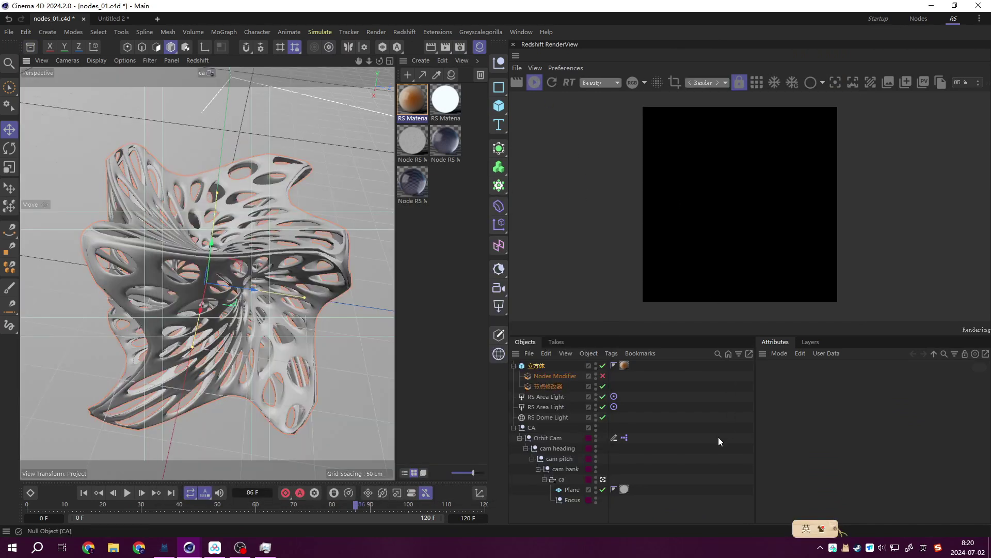
click(579, 377)
scroll(720, 254, up, 1)
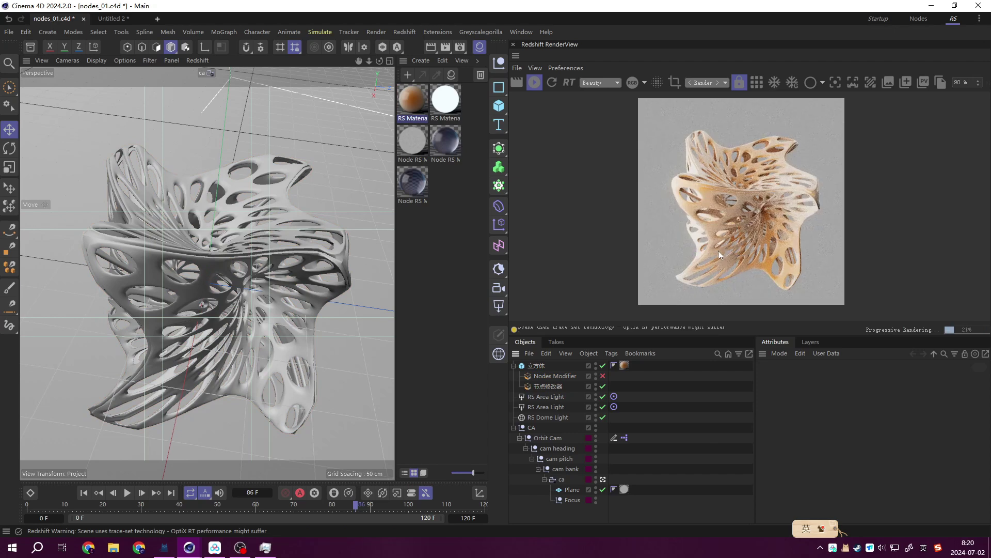
double_click(413, 101)
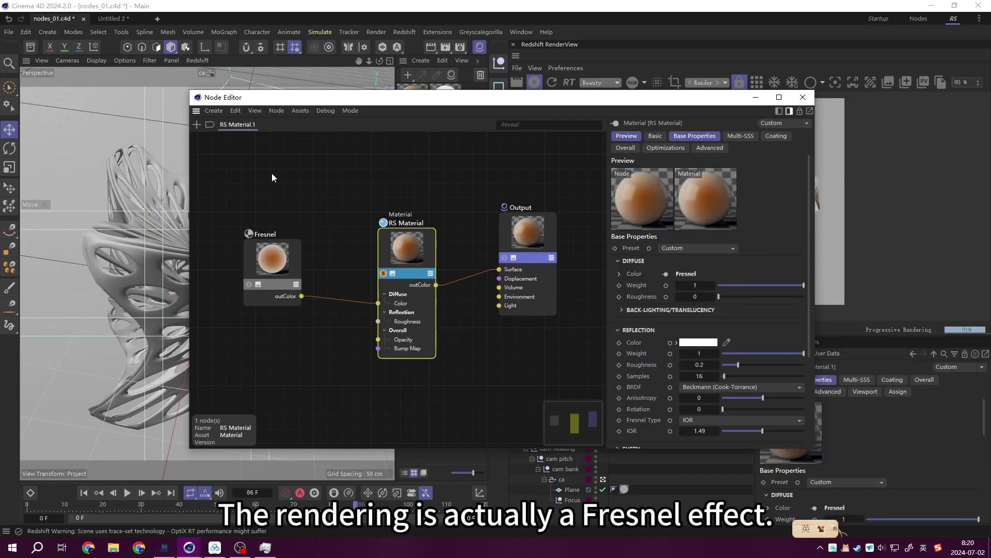
- Move the node editor beside the render and reposition the Fresnel node
click(270, 269)
drag(270, 268, 277, 228)
drag(521, 106, 296, 117)
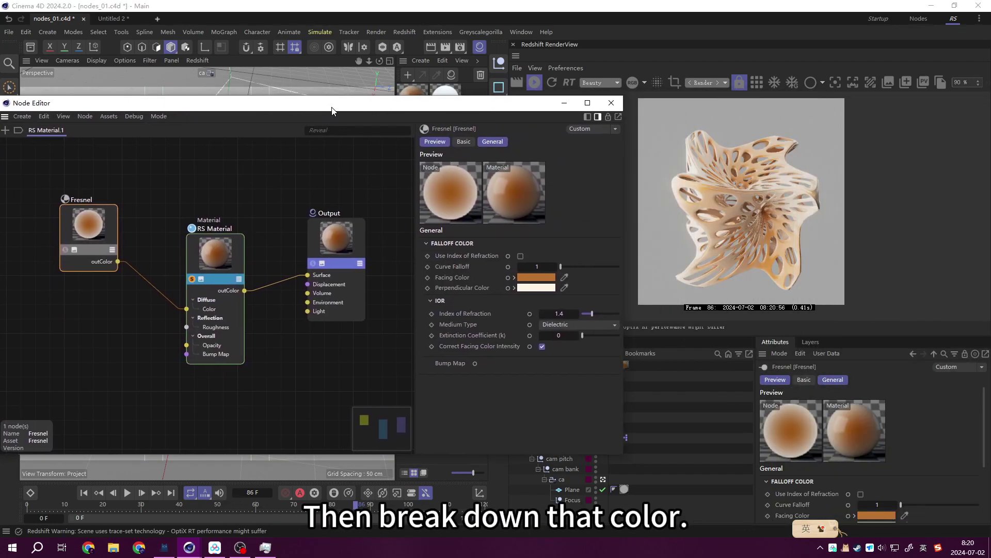
drag(30, 255, 54, 253)
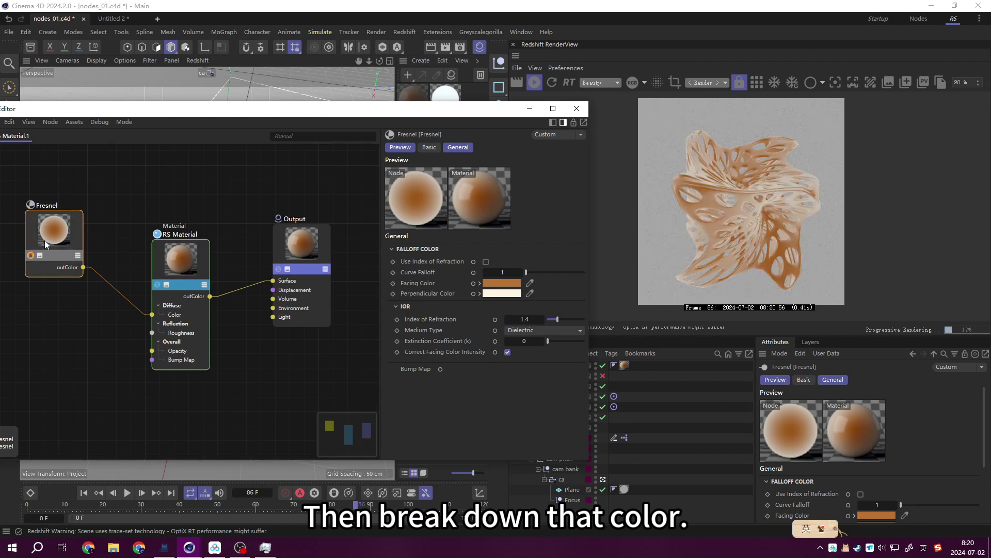
scroll(687, 185, up, 2)
scroll(690, 181, up, 2)
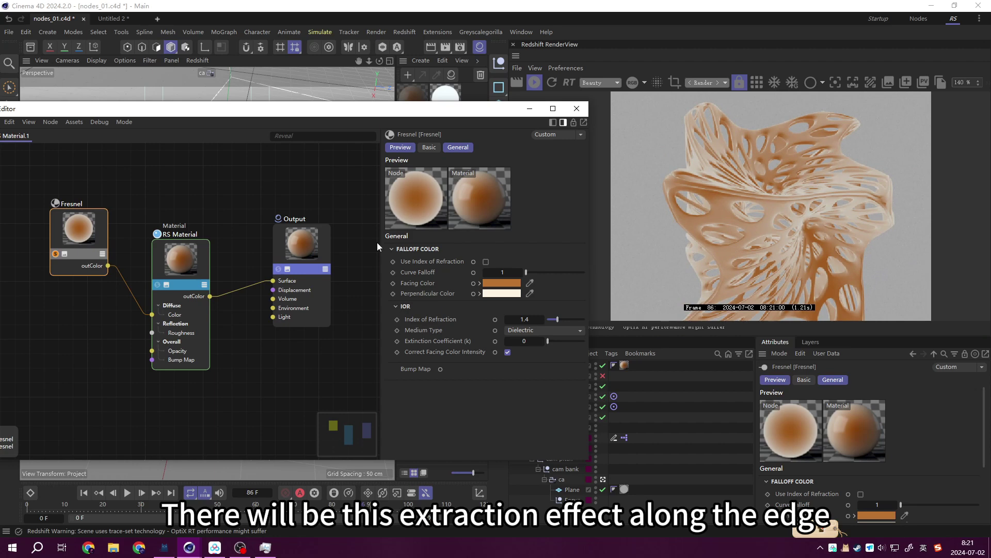
drag(83, 233, 76, 234)
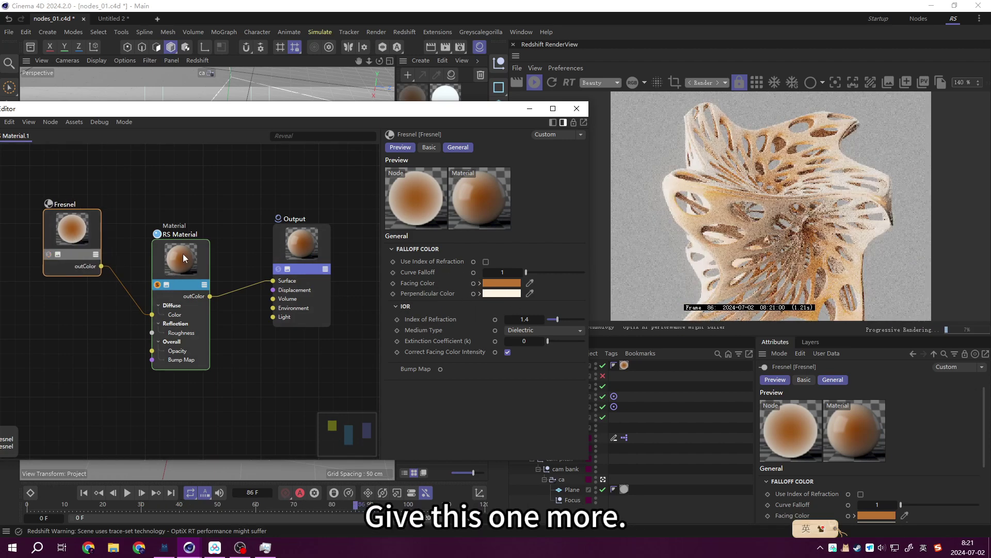
- Show the RS Material's settings: Fresnel-driven Diffuse Color, Reflection Weight 1, Roughness 0.2
drag(182, 257, 184, 238)
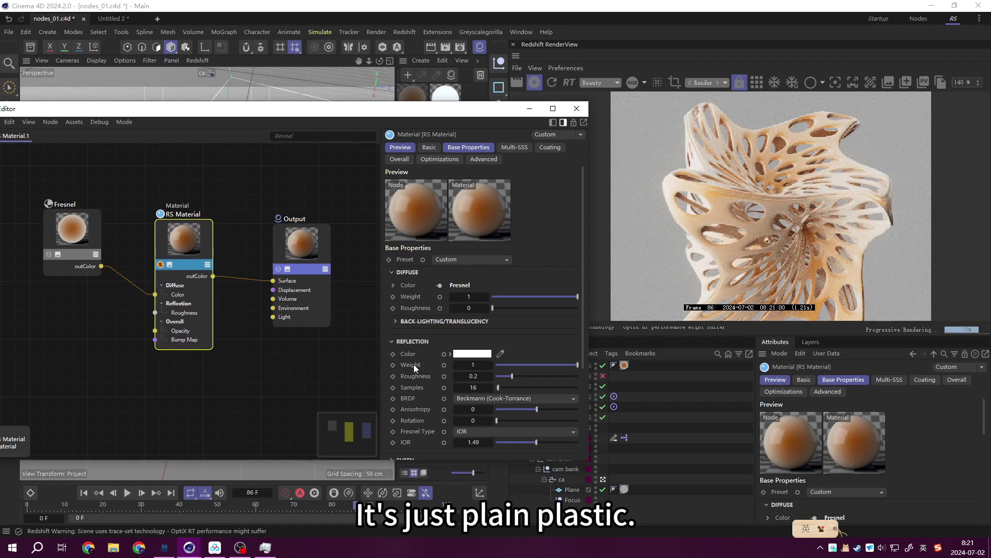
scroll(414, 368, down, 3)
scroll(428, 311, up, 3)
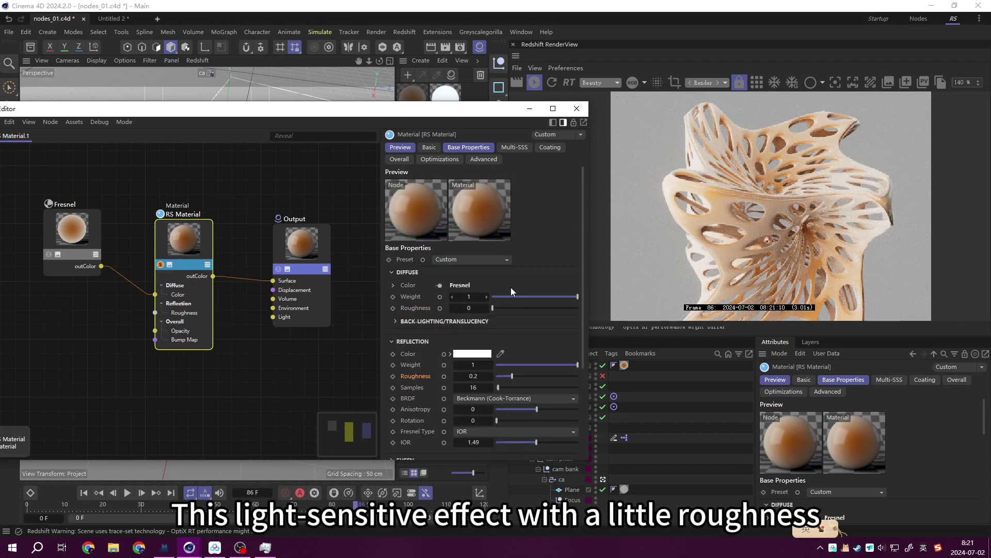